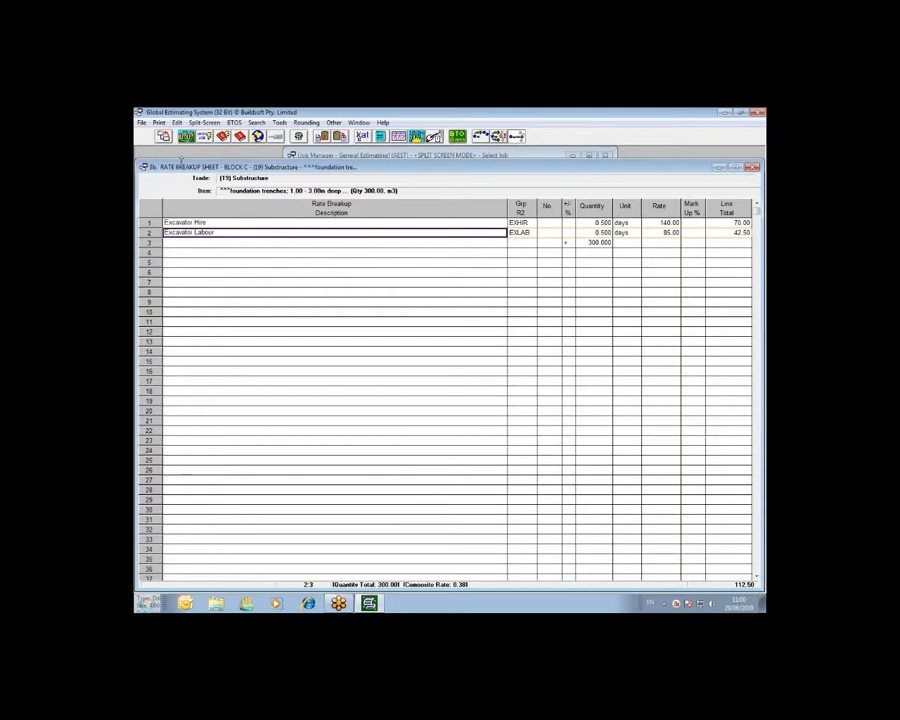
Step: Examine the rate breakup of blinding concrete item 2M, checking the 20N20 line's group code and rate
left_click(184, 137)
scroll(619, 487, "down", 2)
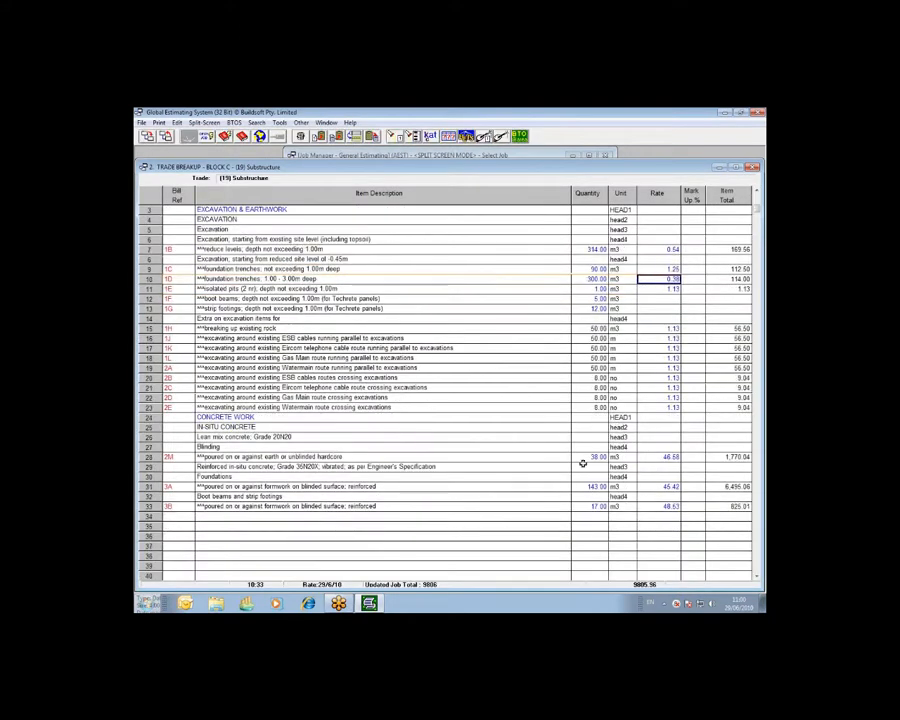
double_click(666, 457)
left_click(522, 222)
left_click(444, 223)
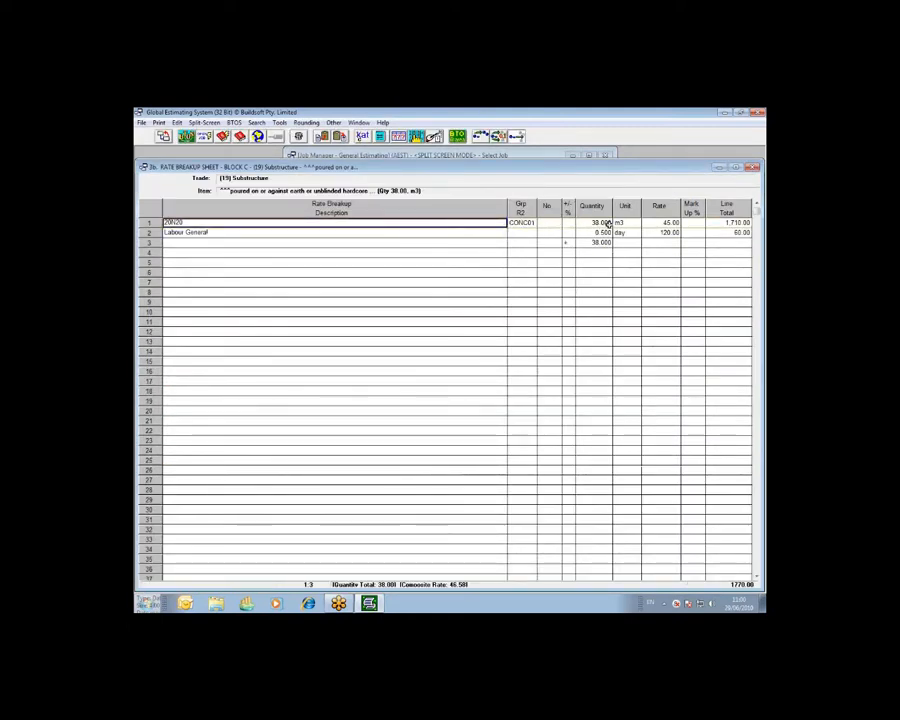
left_click(672, 223)
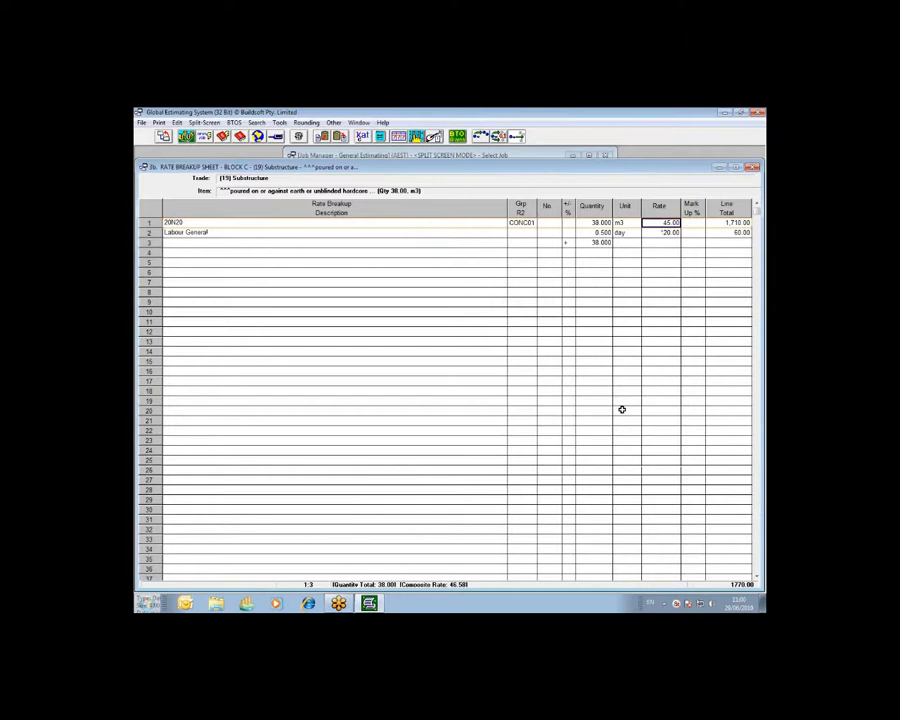
left_click(164, 137)
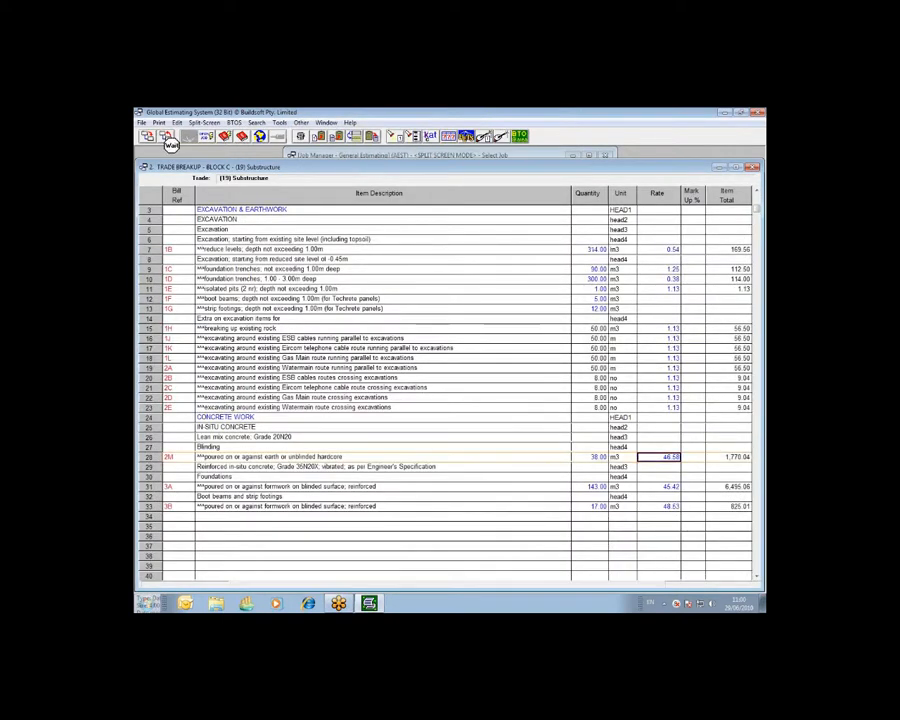
Step: Return to the job list and copy the BLOCK C job under the name BLOCK C PRE CHANGE
left_click(164, 138)
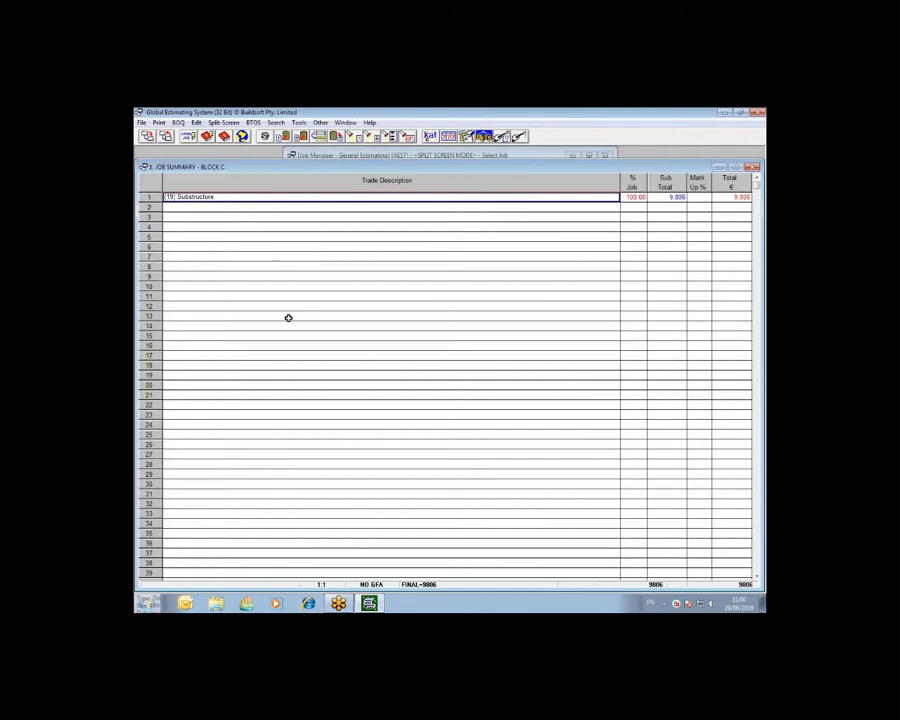
left_click(166, 137)
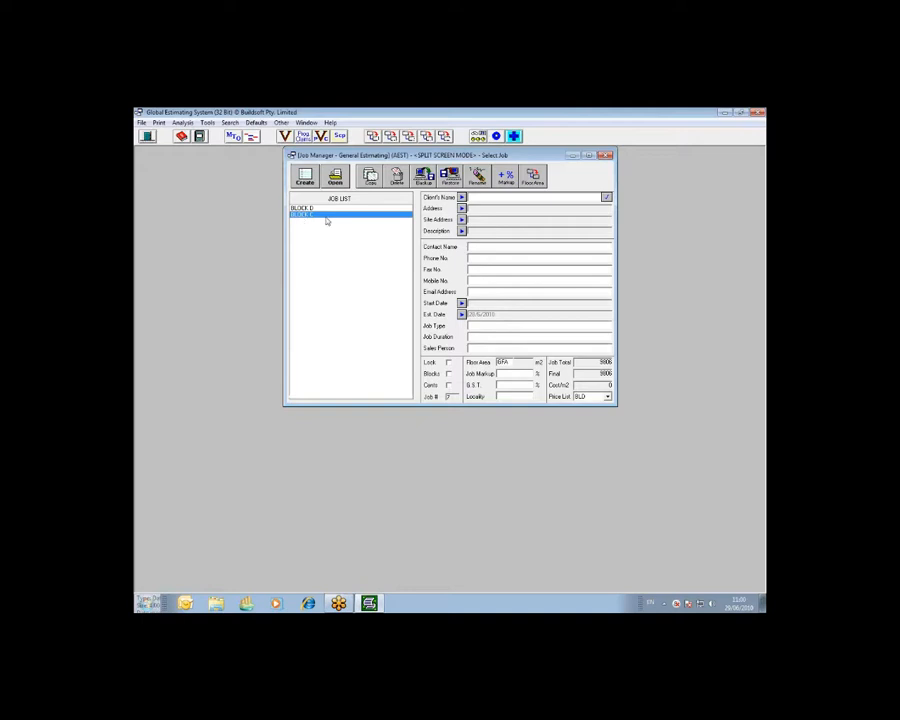
left_click(370, 177)
left_click(455, 338)
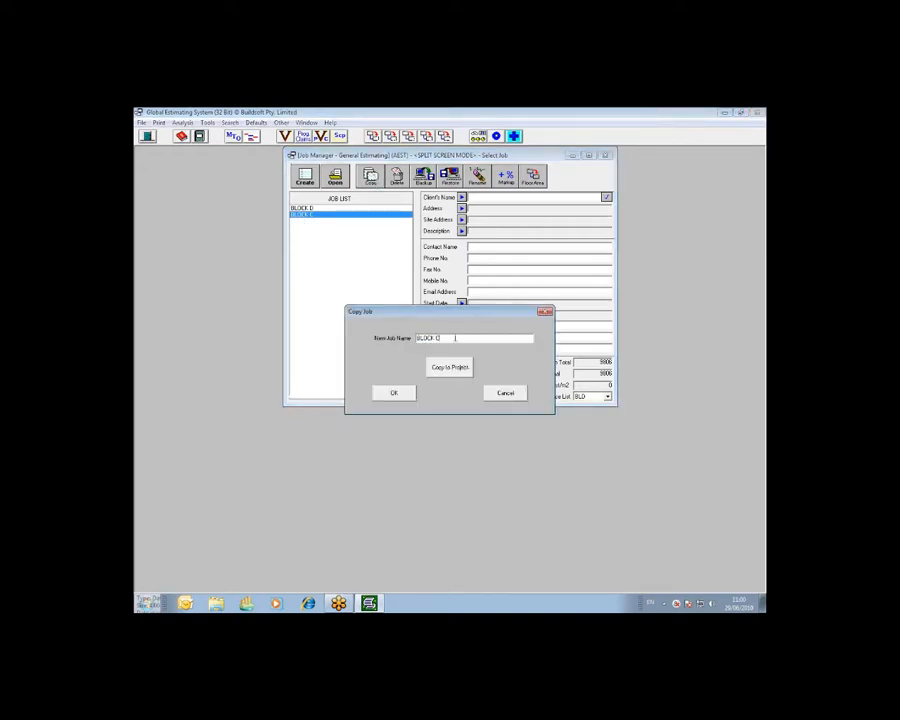
type("PRE CHANGE")
left_click(394, 392)
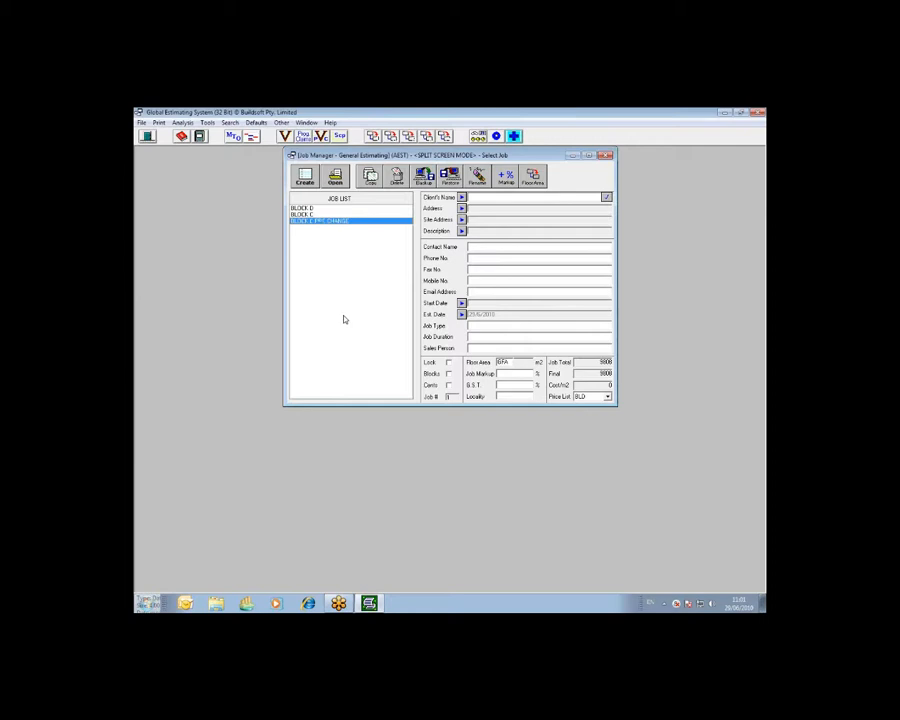
Step: Open the original BLOCK C job and go into its Substructure trade breakup
left_click(325, 215)
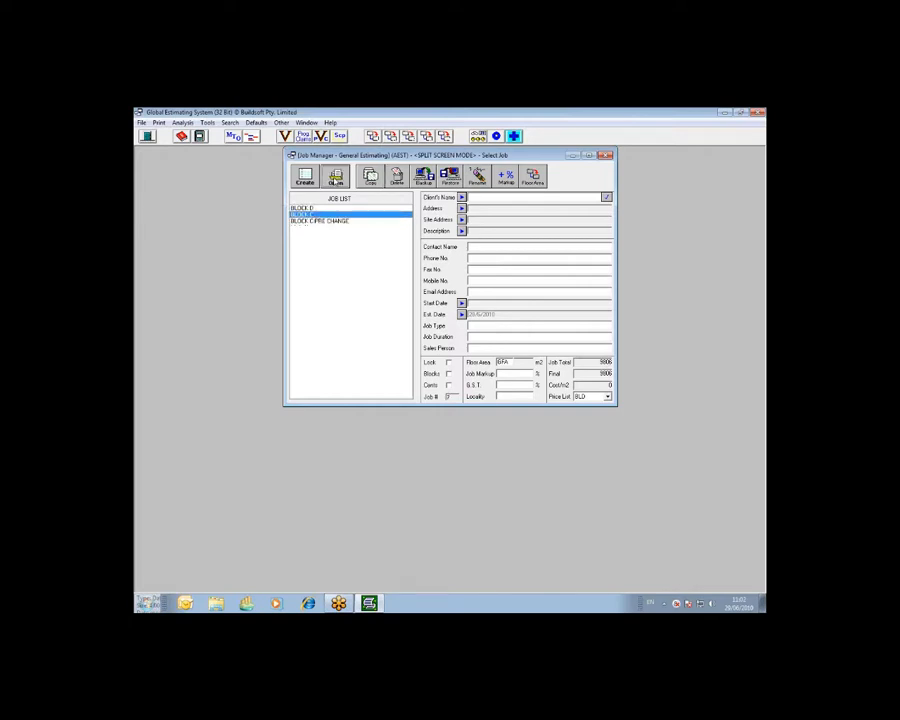
left_click(336, 177)
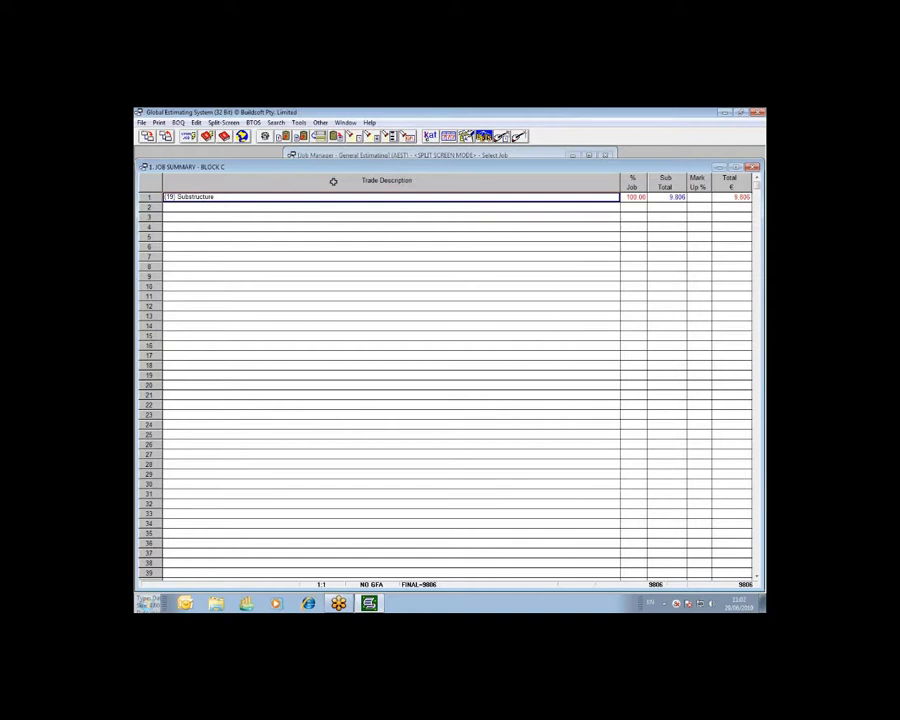
double_click(339, 197)
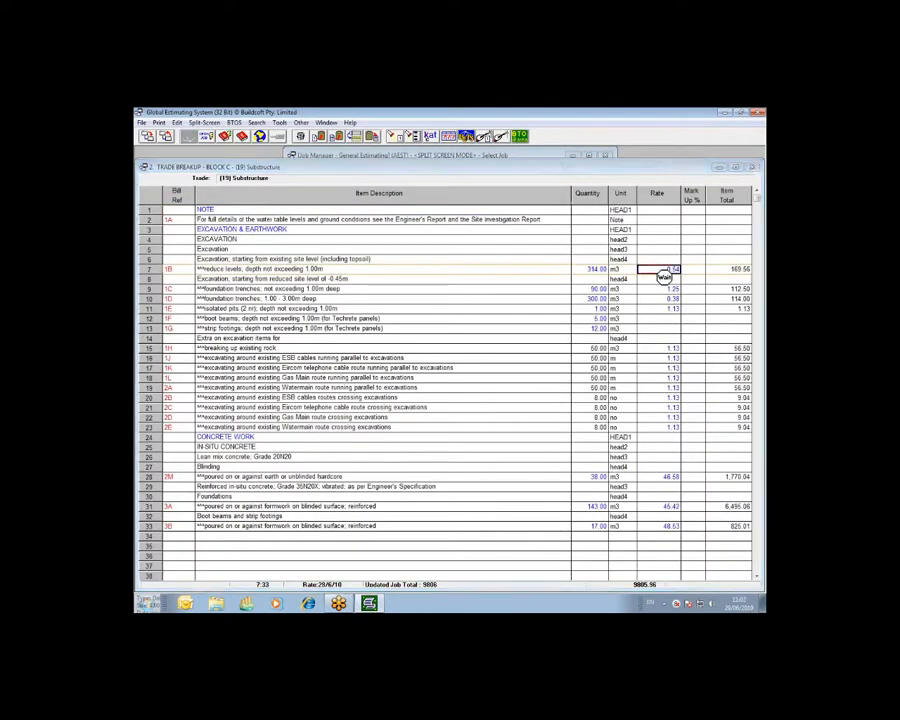
Step: Examine the rate breakup of item 1B, reduce levels, checking the group codes and rates for excavator hire and labour
double_click(662, 270)
left_click(523, 225)
left_click(662, 224)
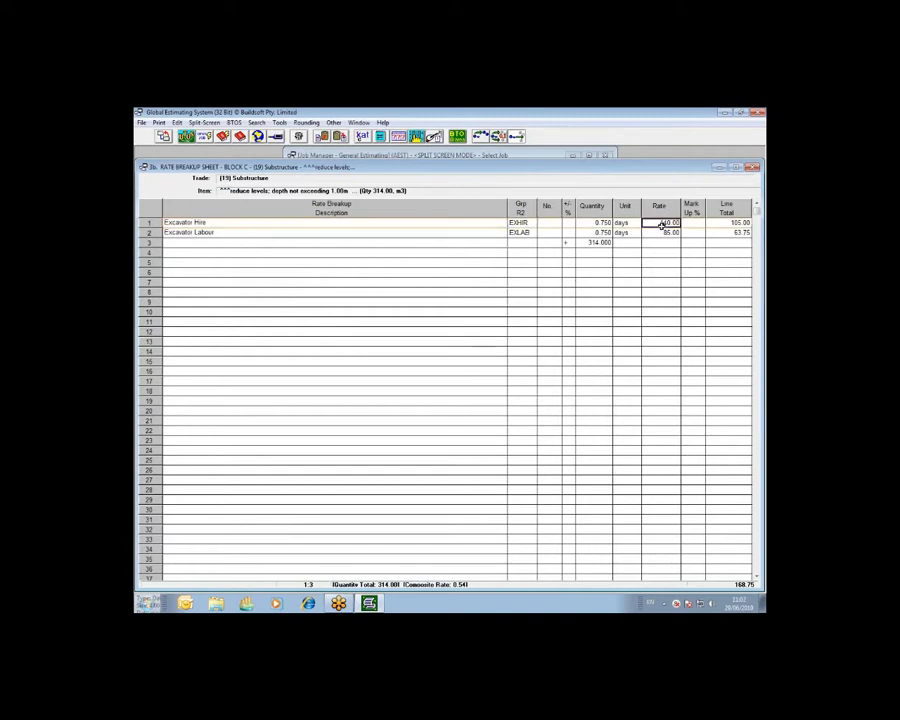
left_click(522, 233)
left_click(670, 233)
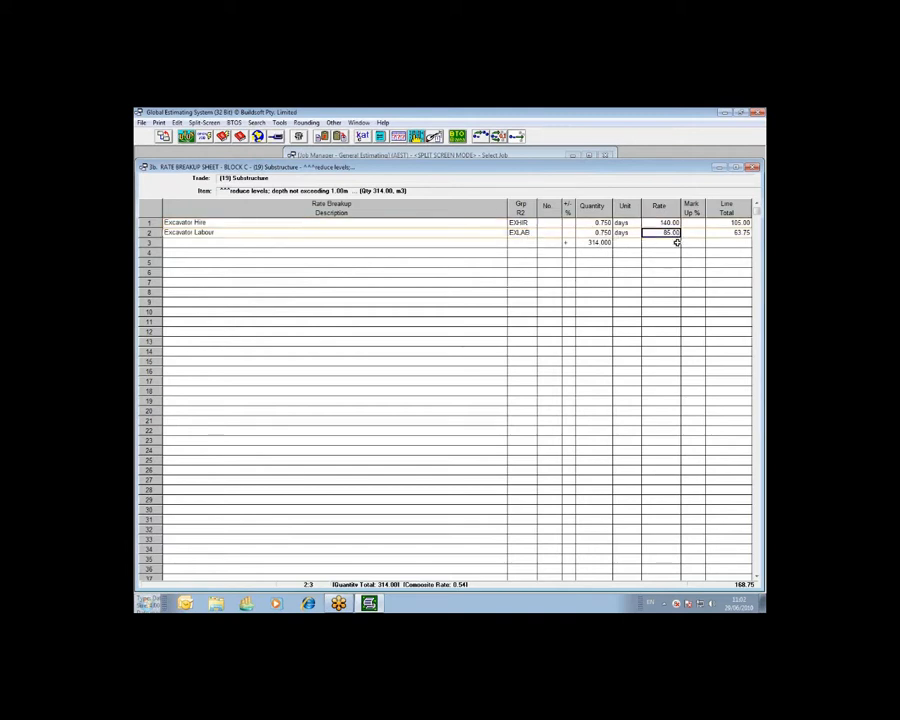
left_click(162, 137)
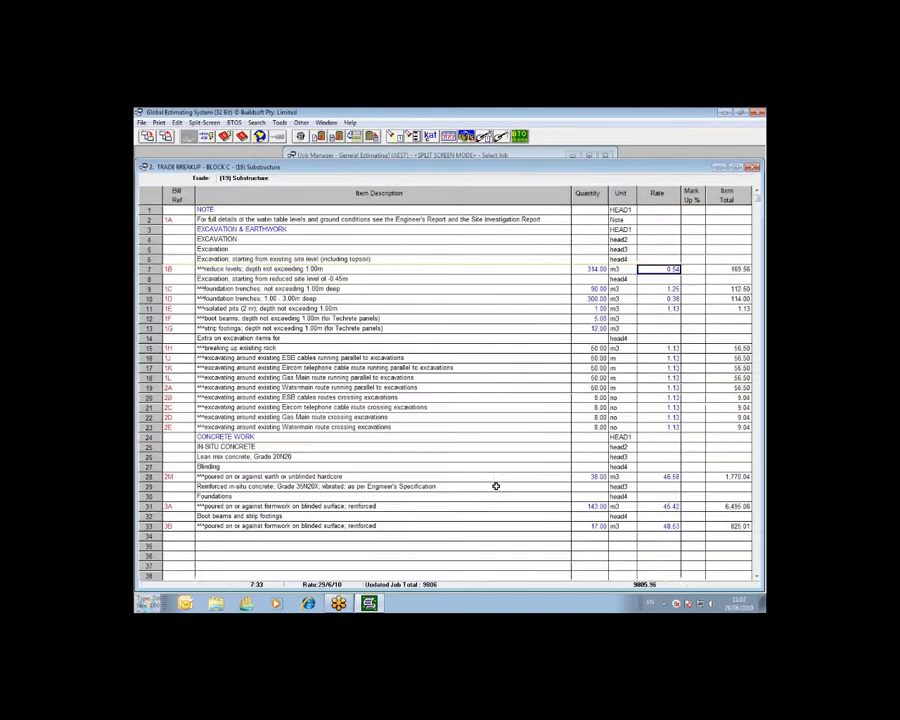
Step: Check the group code and rate of the 20N20 concrete line in item 2M's rate breakup
double_click(672, 477)
left_click(530, 225)
left_click(653, 223)
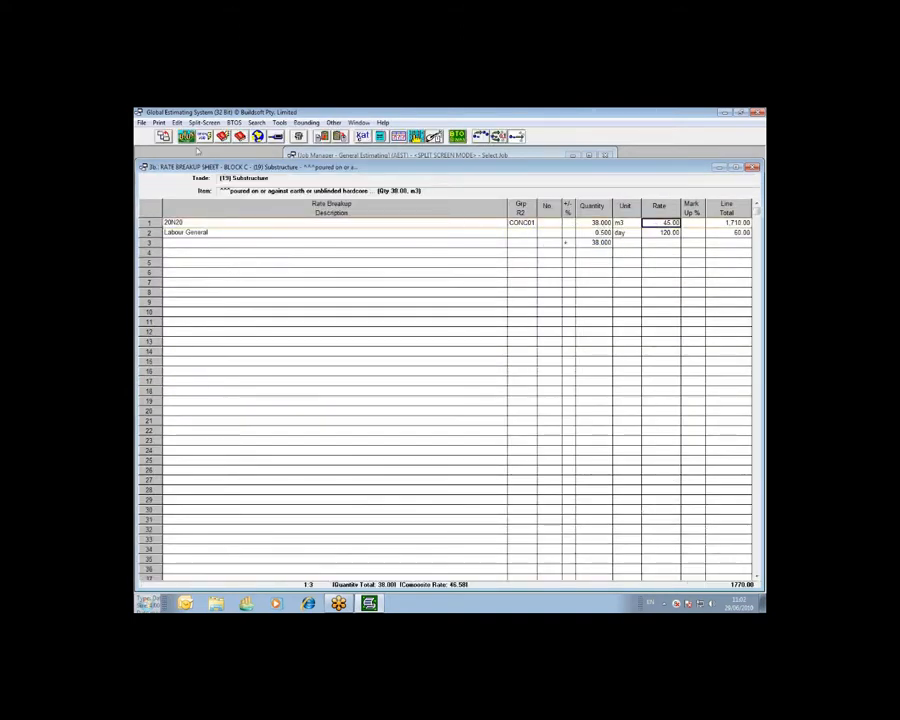
left_click(164, 137)
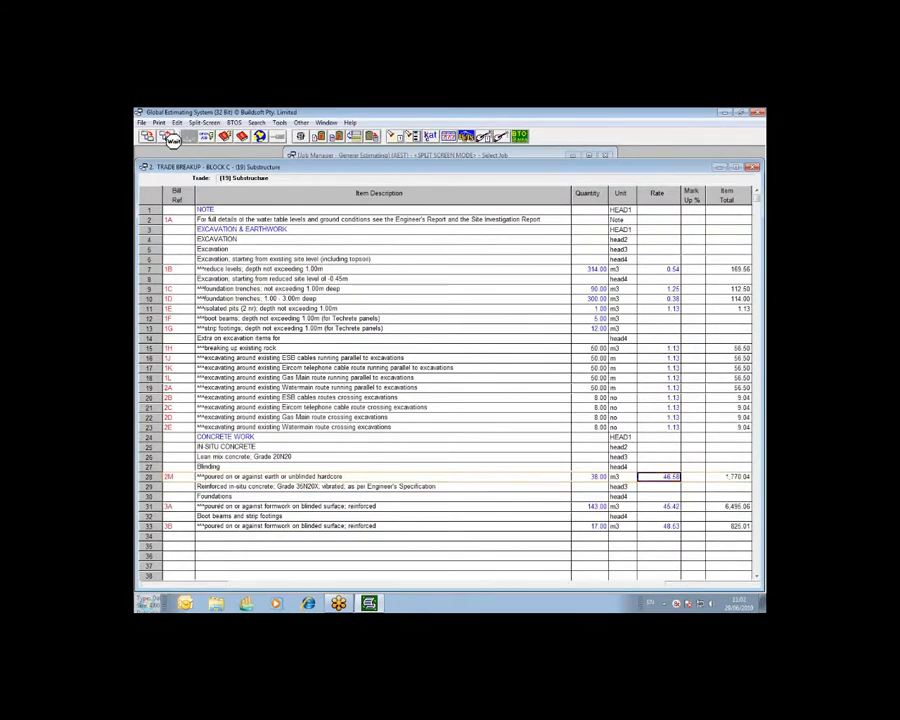
Step: Go back to the BLOCK C job summary and open Update Trade Rates for the job
left_click(164, 137)
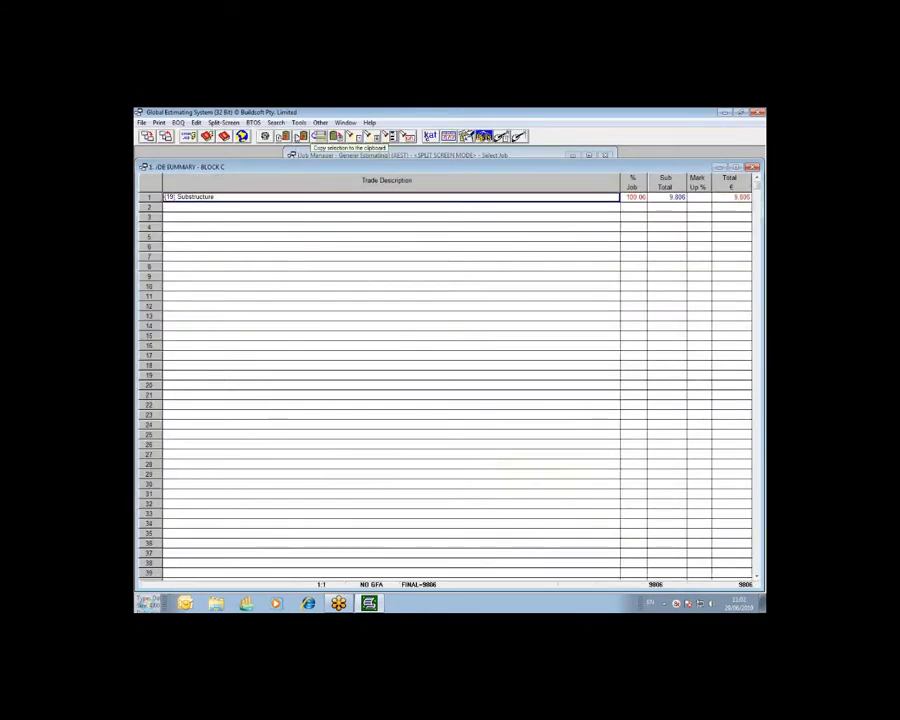
left_click(298, 122)
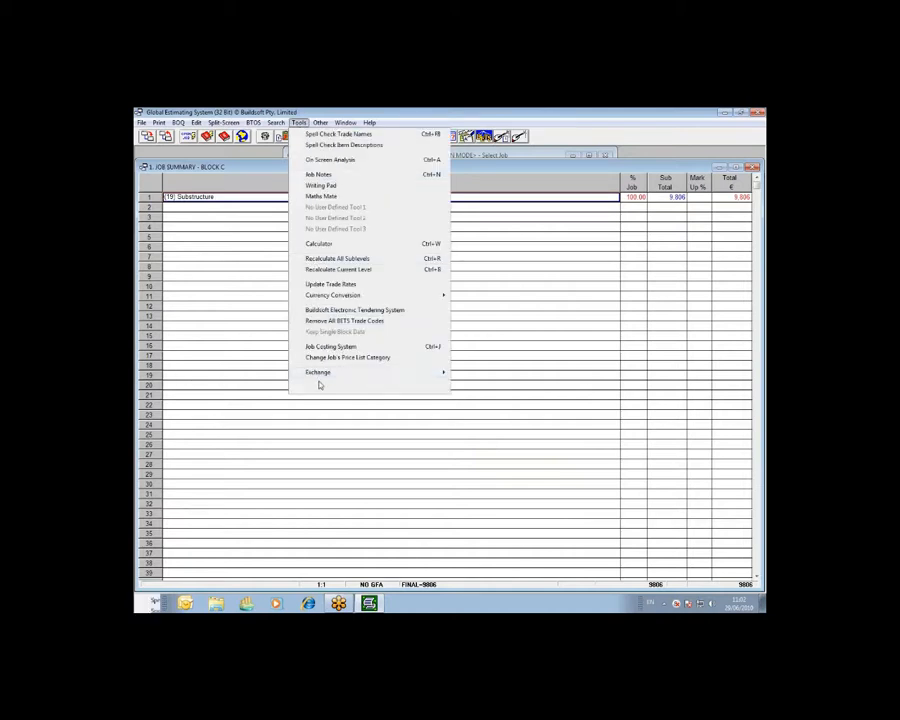
left_click(381, 288)
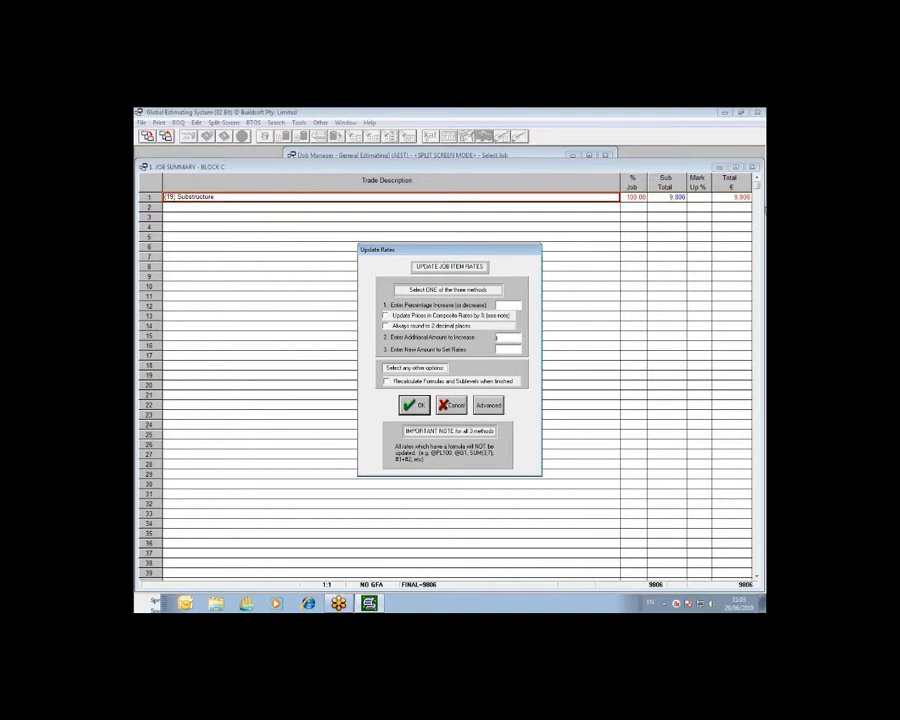
left_click(520, 334)
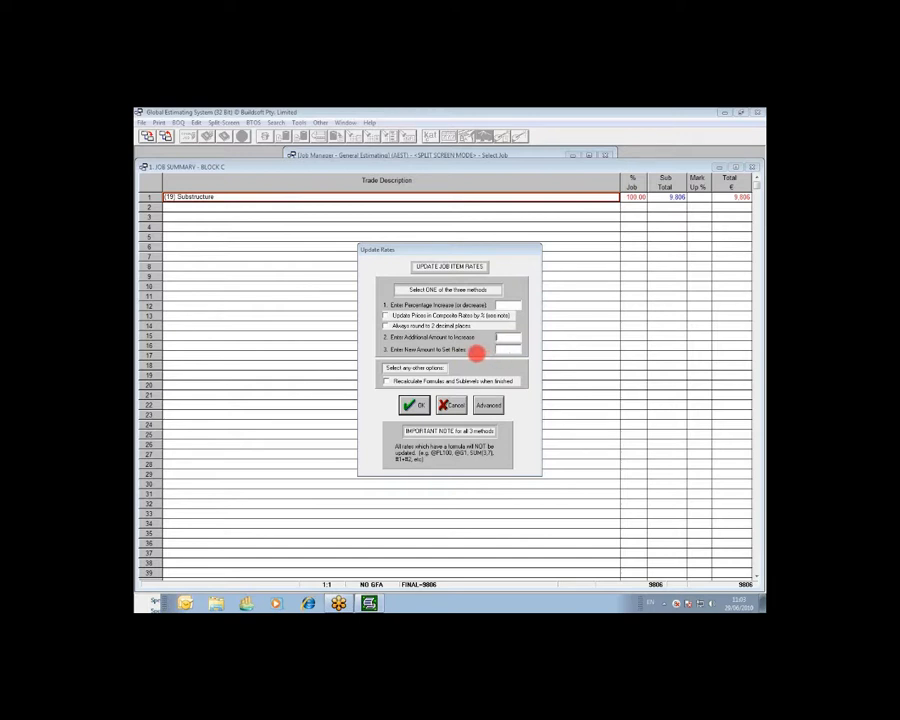
left_click(486, 404)
right_click(489, 398)
left_click(515, 431)
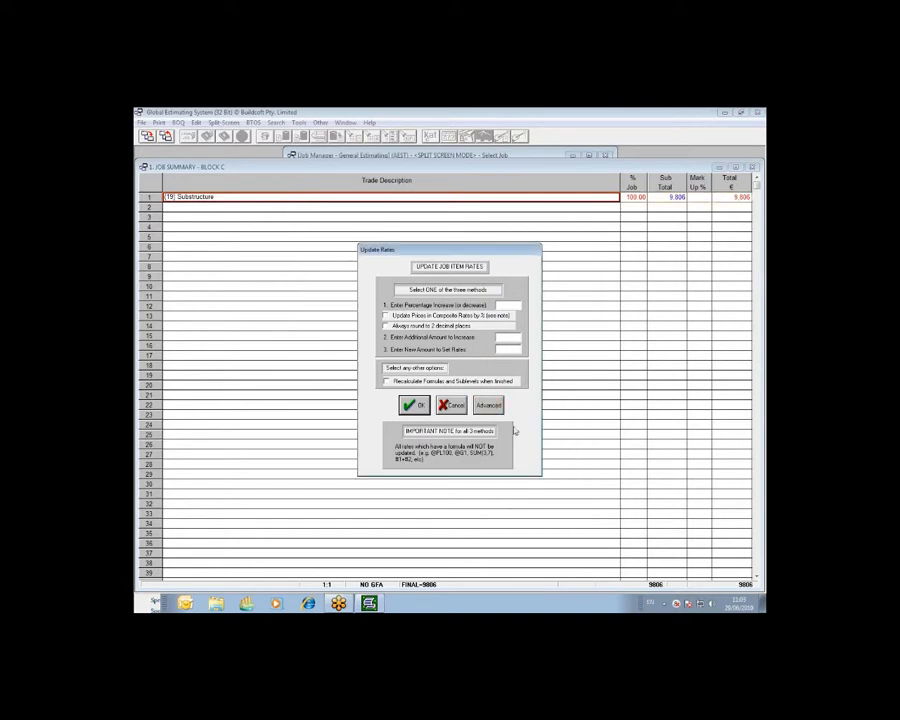
Step: Open the advanced rate update table and load the current R2 code file webinar.db into it
left_click(492, 406)
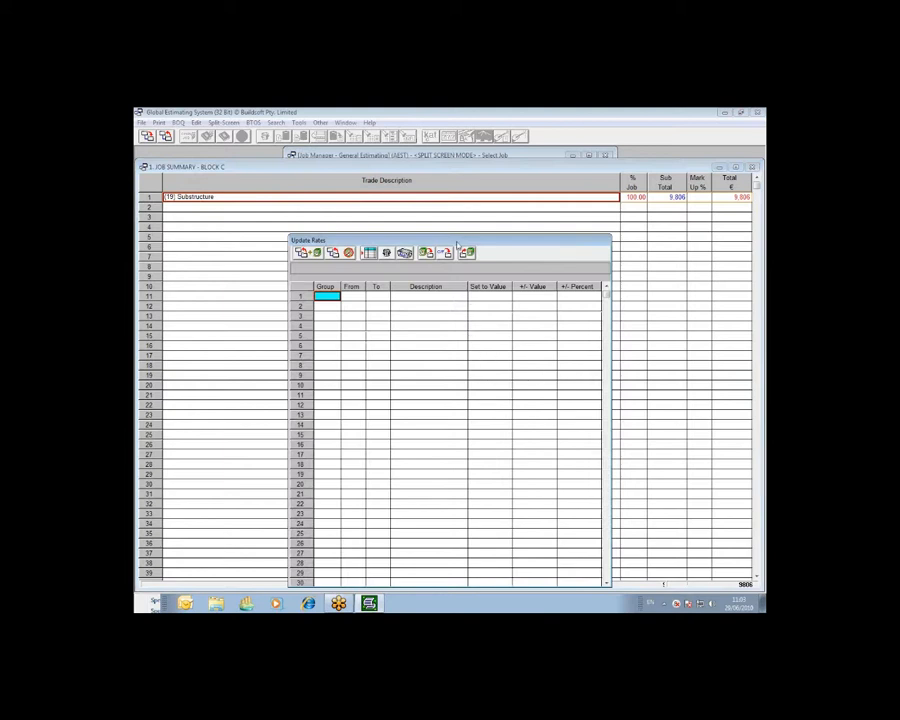
left_click_drag(456, 244, 454, 201)
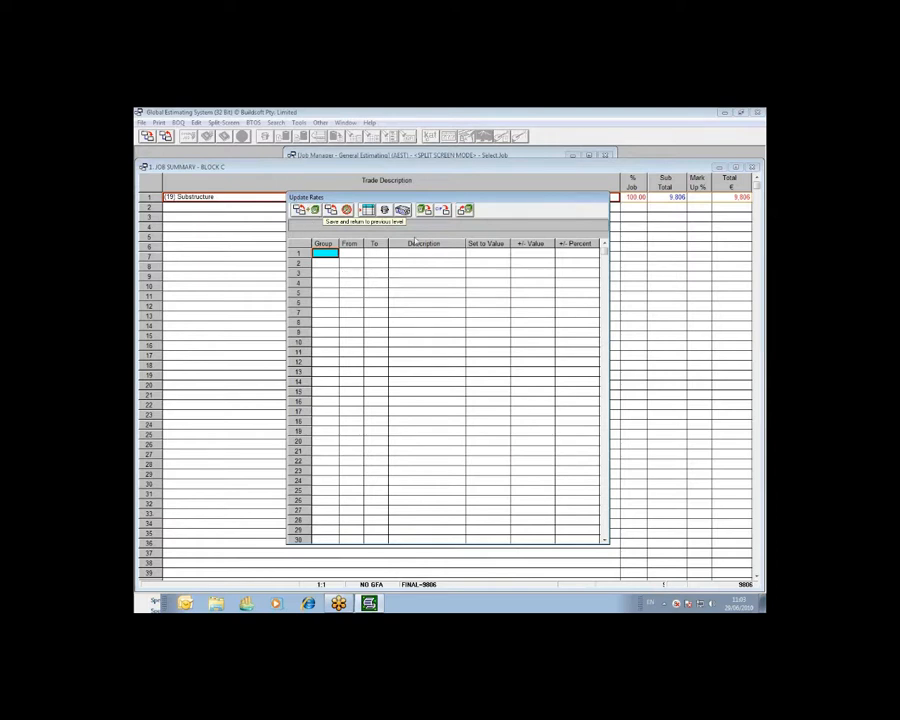
left_click(443, 211)
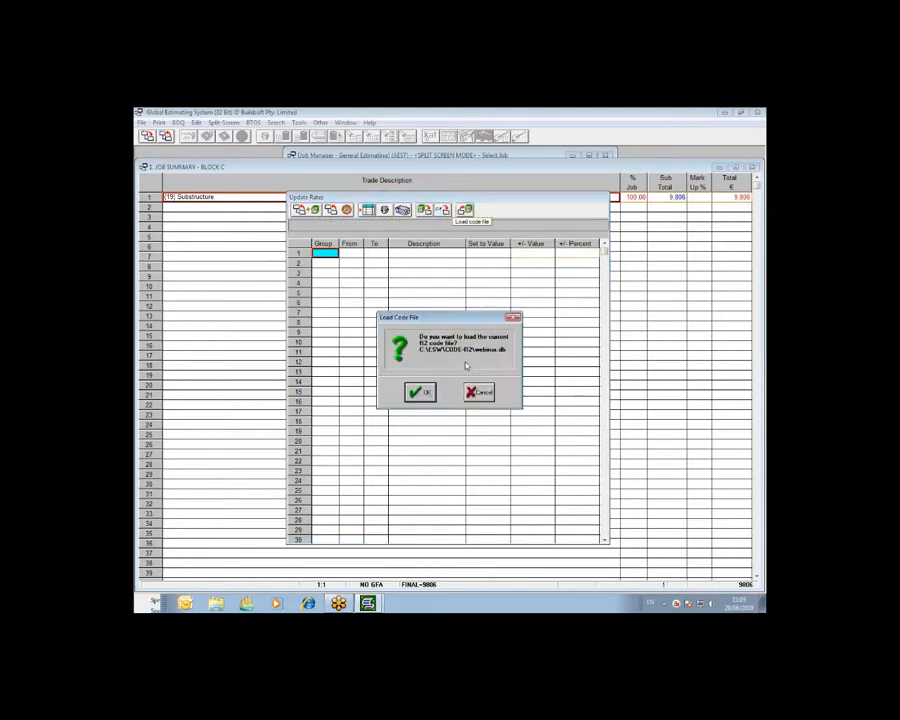
left_click(421, 392)
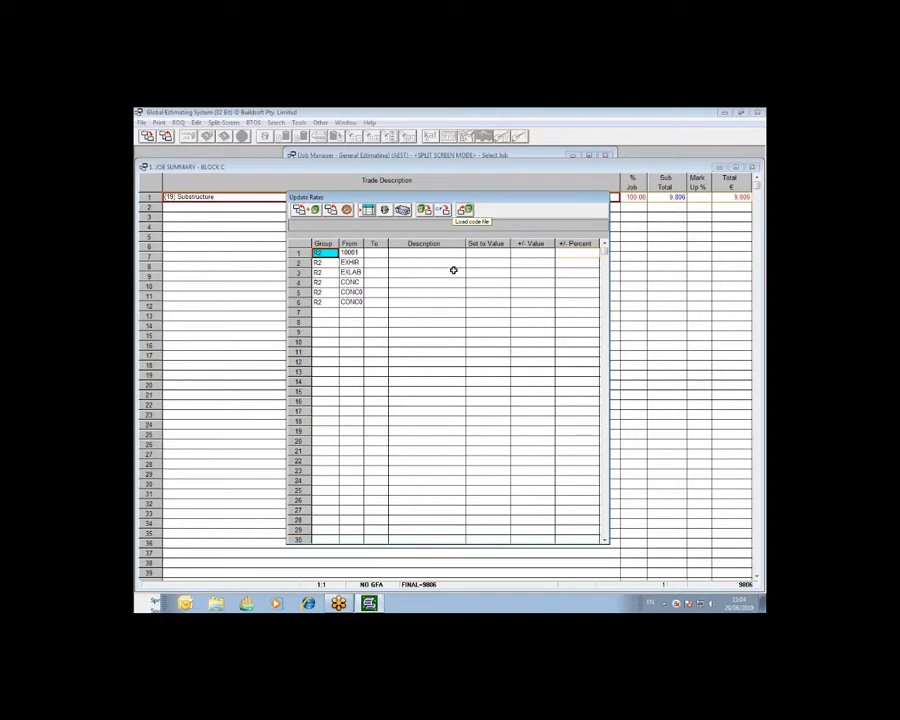
Step: Enter the description Better Rate for code EXHIR and set its new rate value to 130
left_click(490, 263)
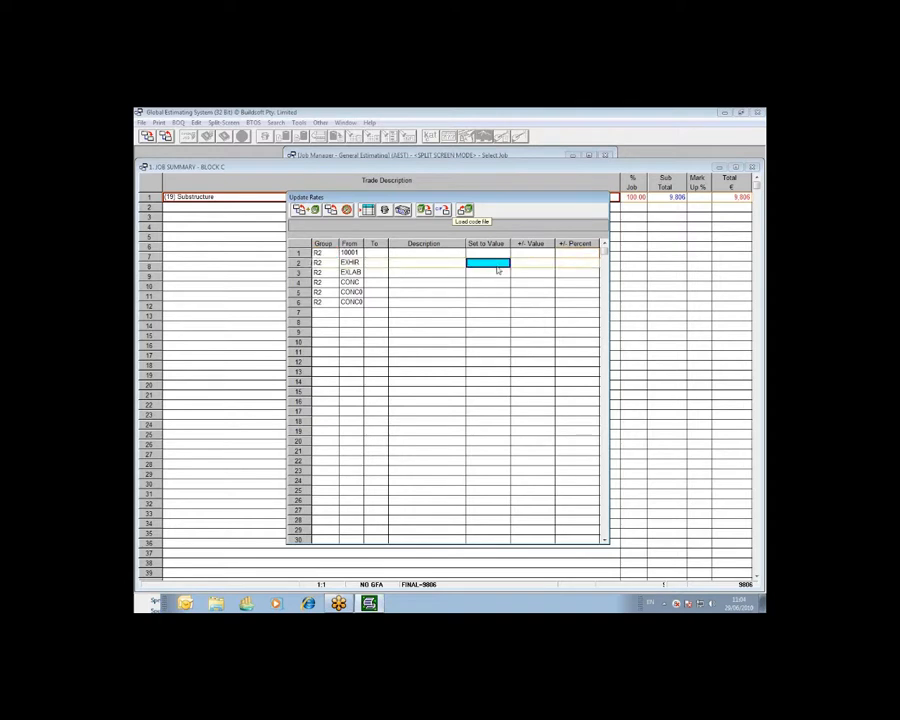
left_click(427, 263)
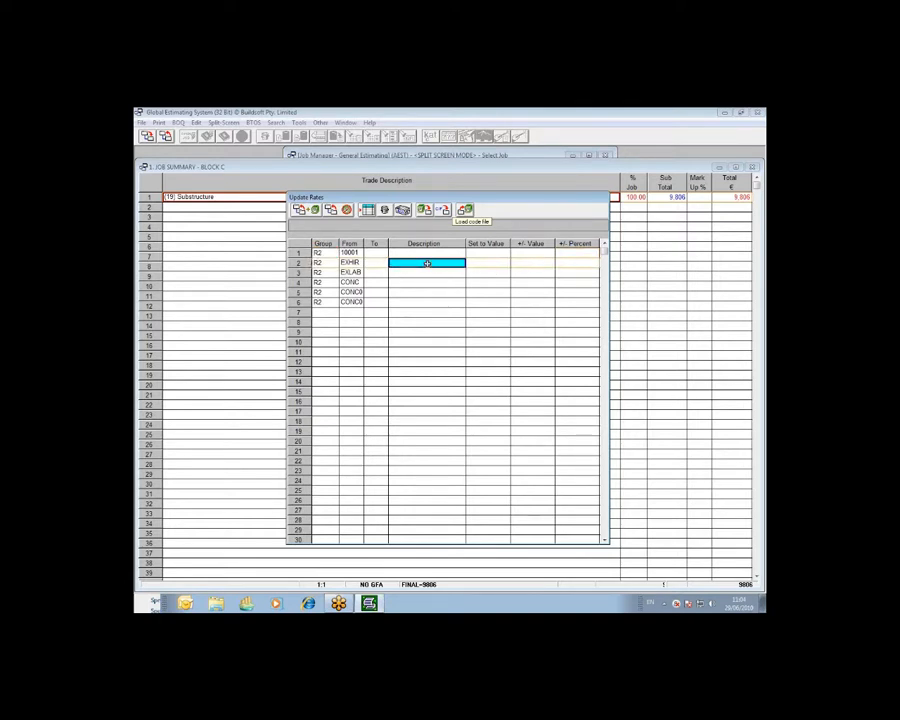
type("Better Rate")
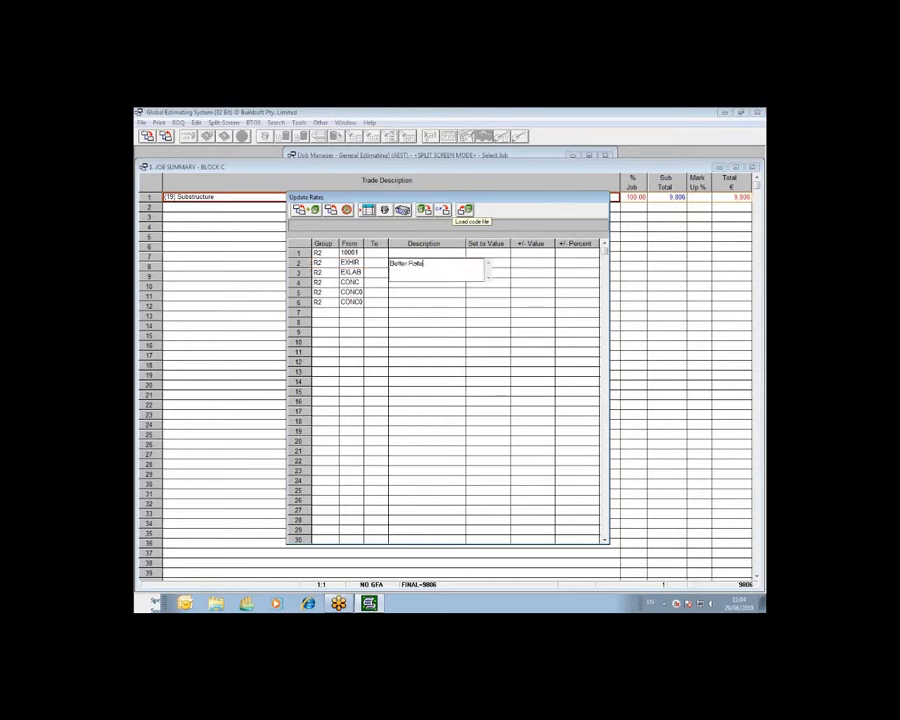
key("Return")
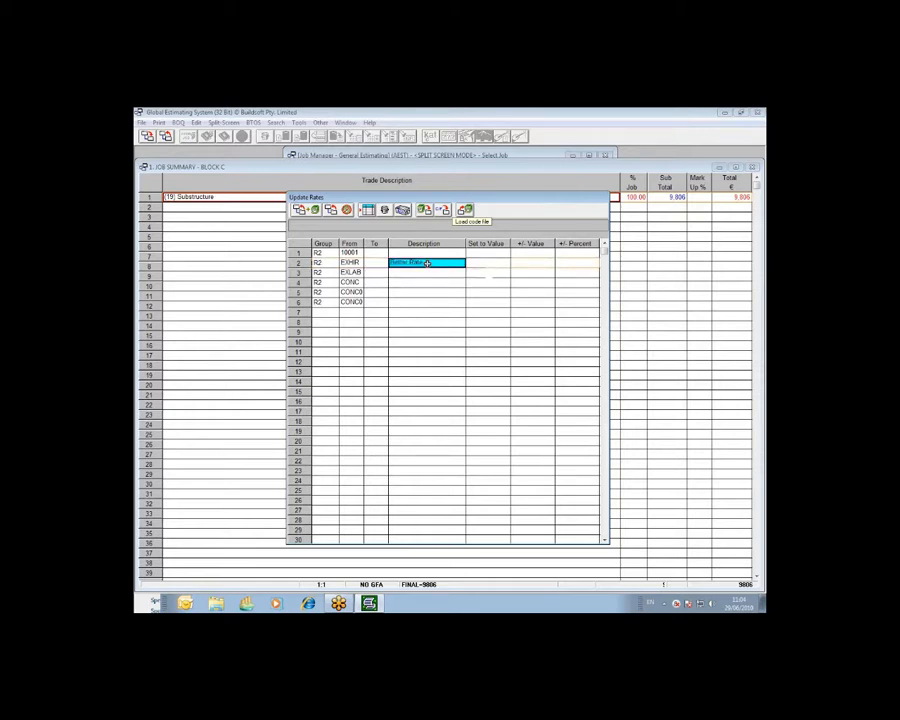
left_click(473, 263)
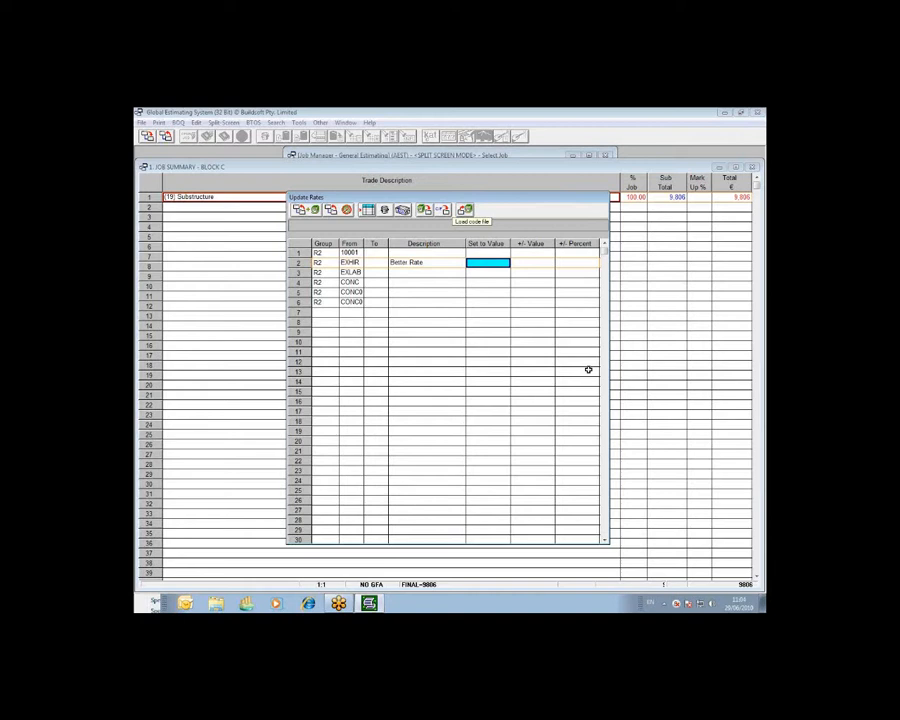
type("1")
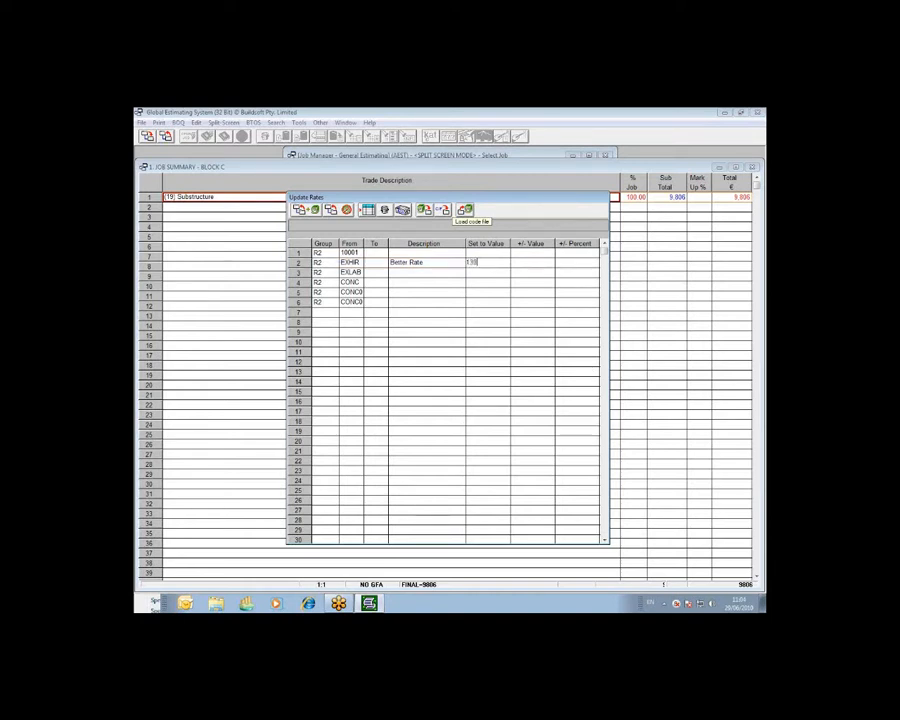
type("39")
key("Return")
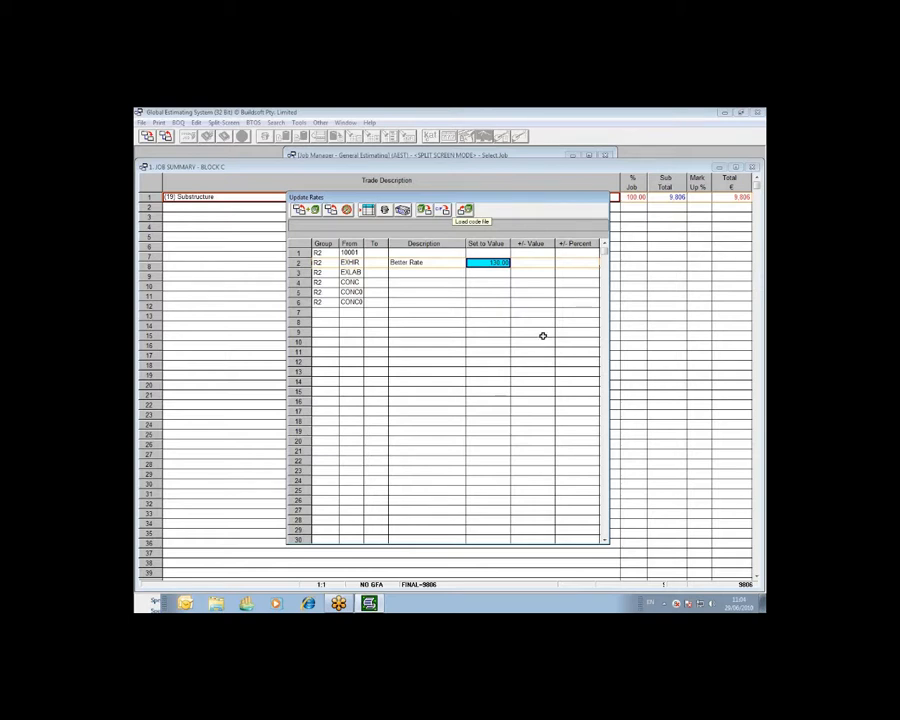
left_click(352, 262)
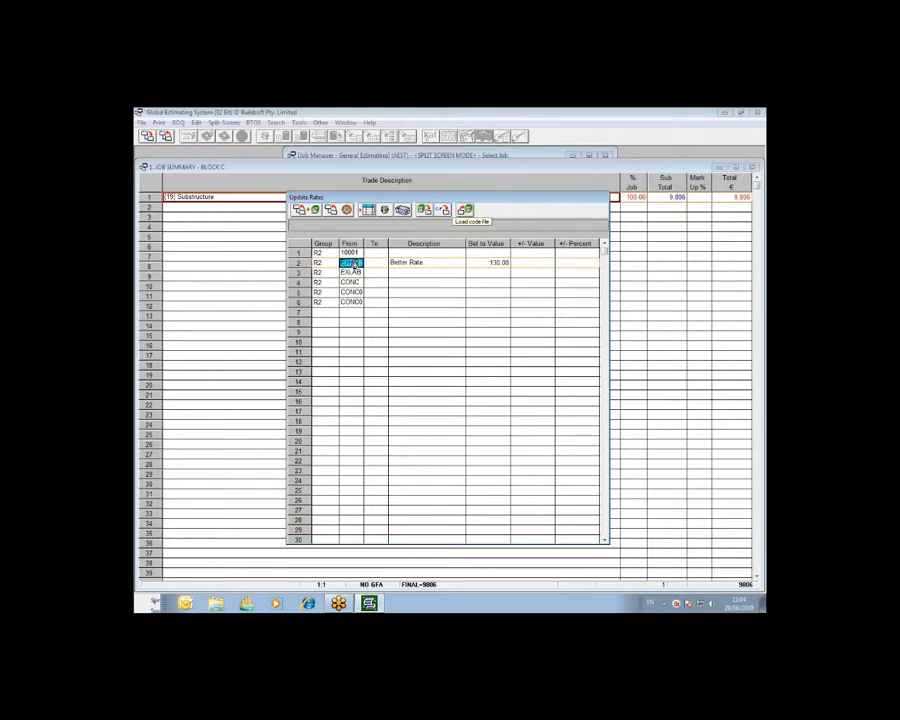
left_click(477, 264)
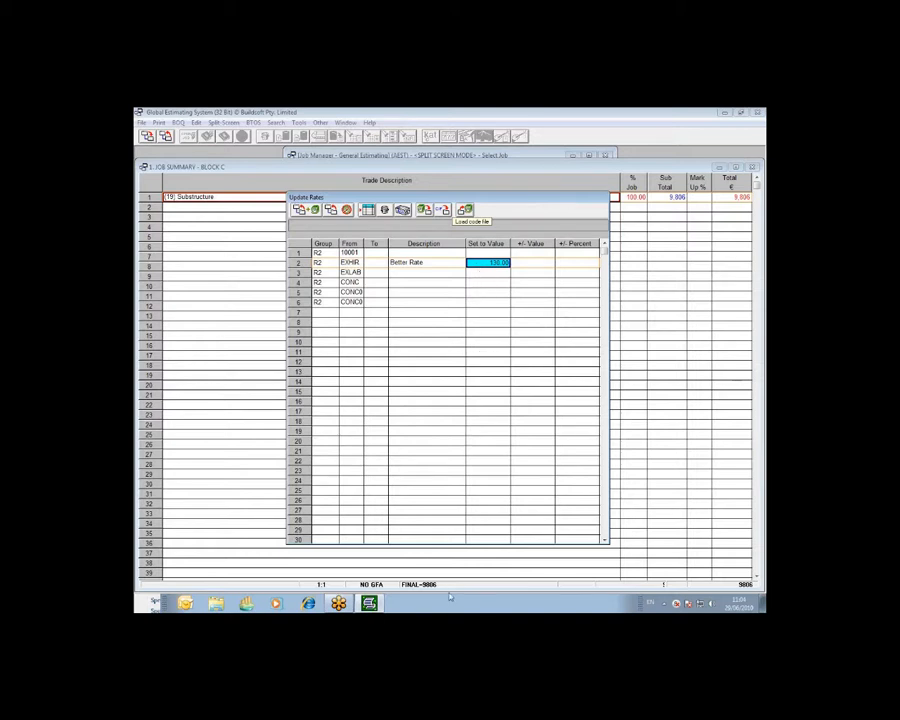
Step: Enter the description Discount for code EXLAB and set its percentage change to -5
left_click(454, 273)
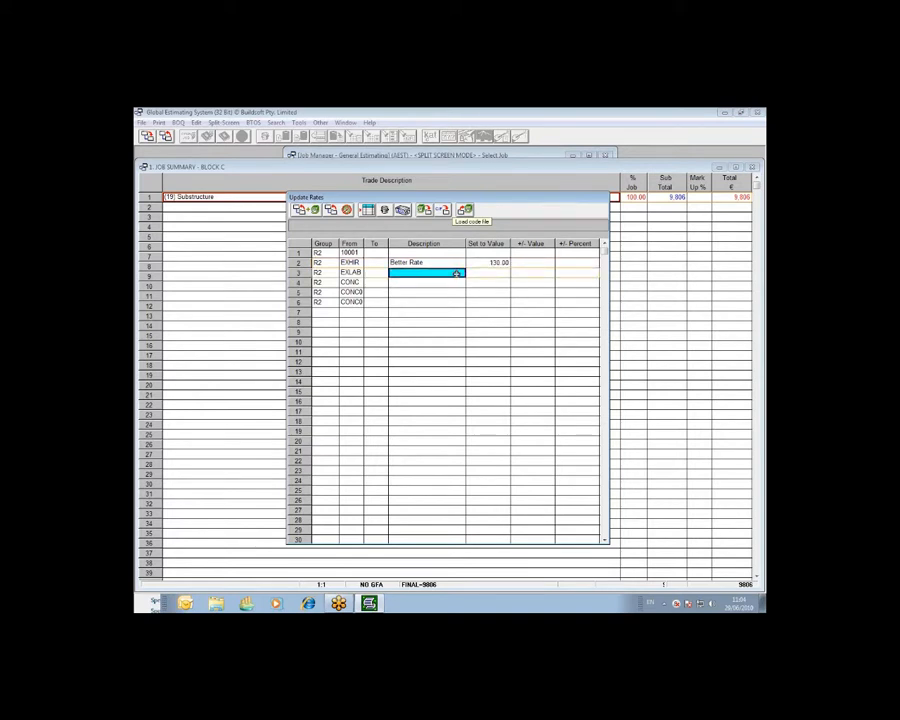
type("C")
type("iscount")
key("Return")
key("Tab")
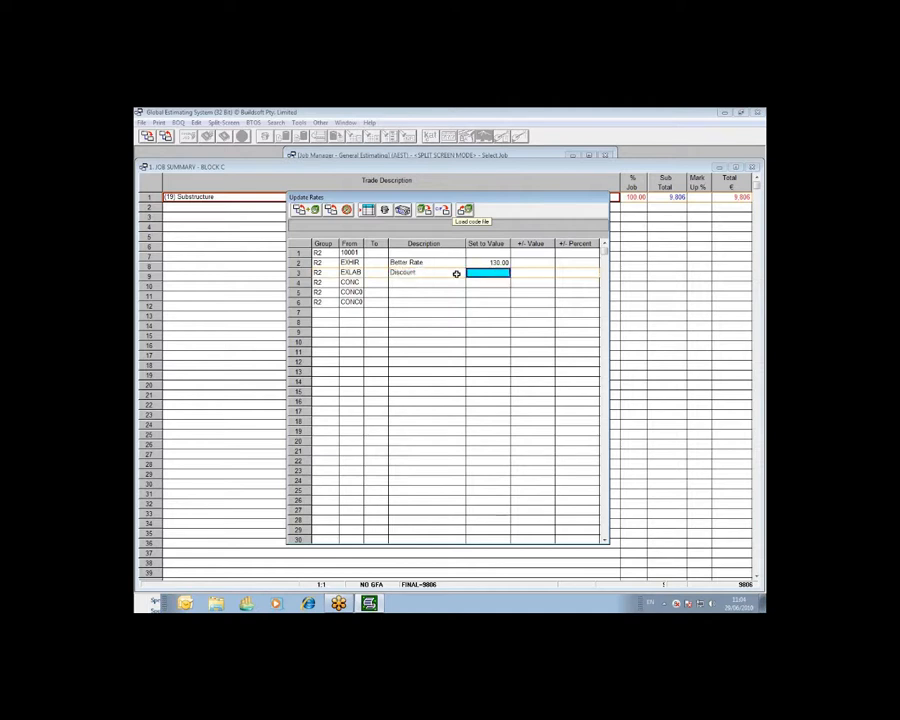
type("71")
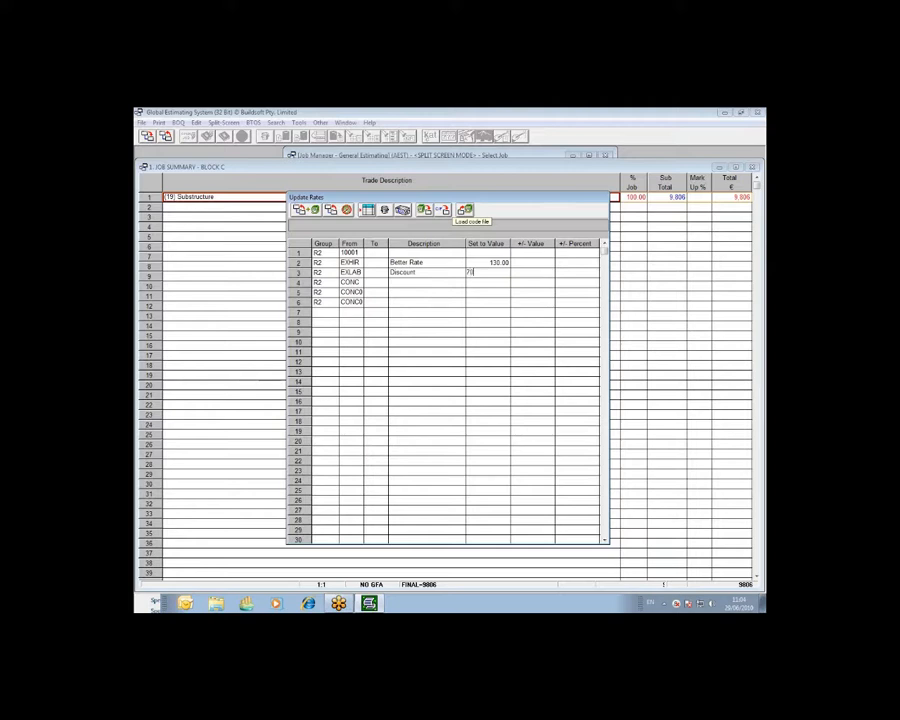
key("Return")
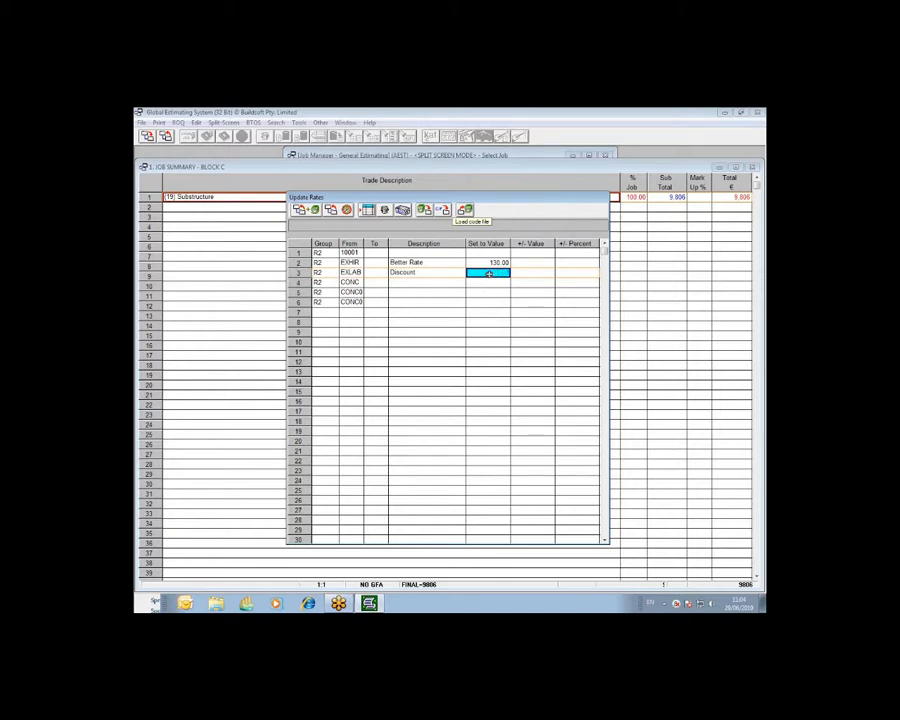
left_click(577, 272)
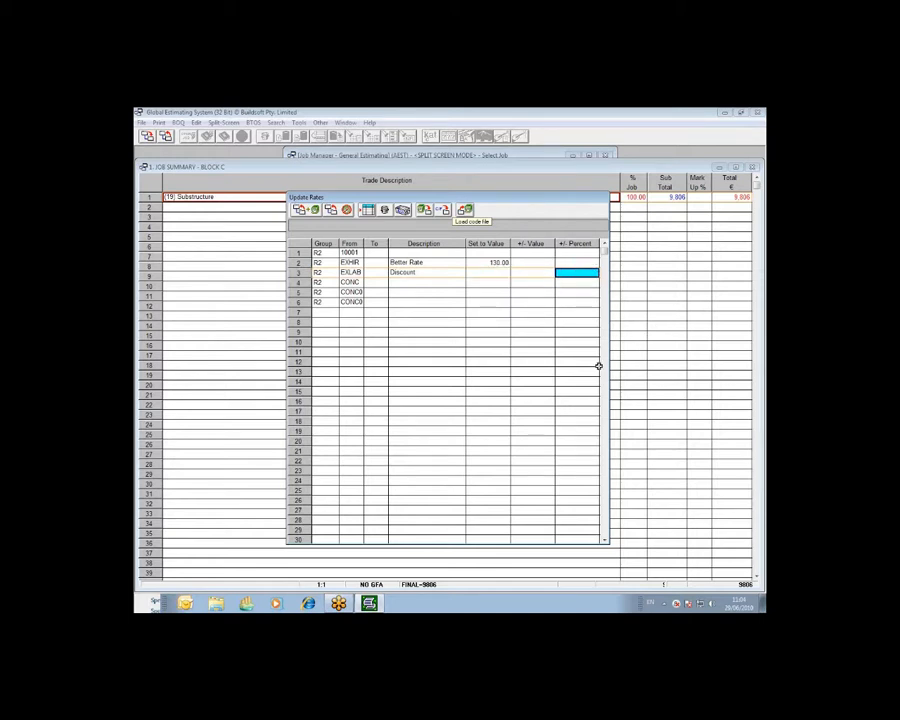
type("-5")
key("Return")
Step: Widen the From column, then enter the description Discount and a new rate value of 39.50 for code CONC01
left_click(338, 292)
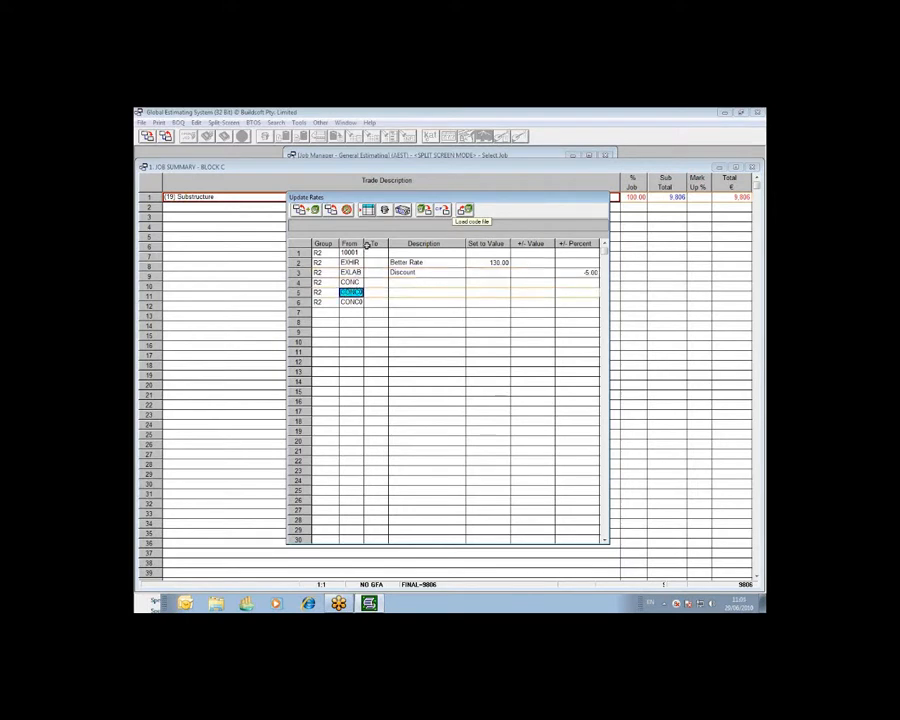
left_click_drag(364, 244, 367, 244)
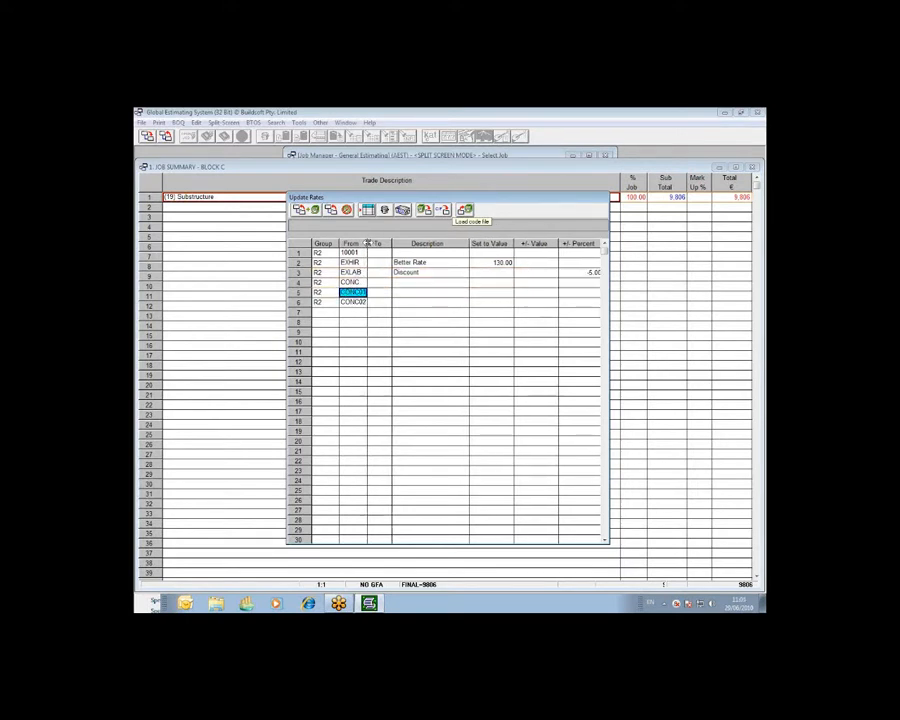
left_click(482, 292)
left_click(438, 292)
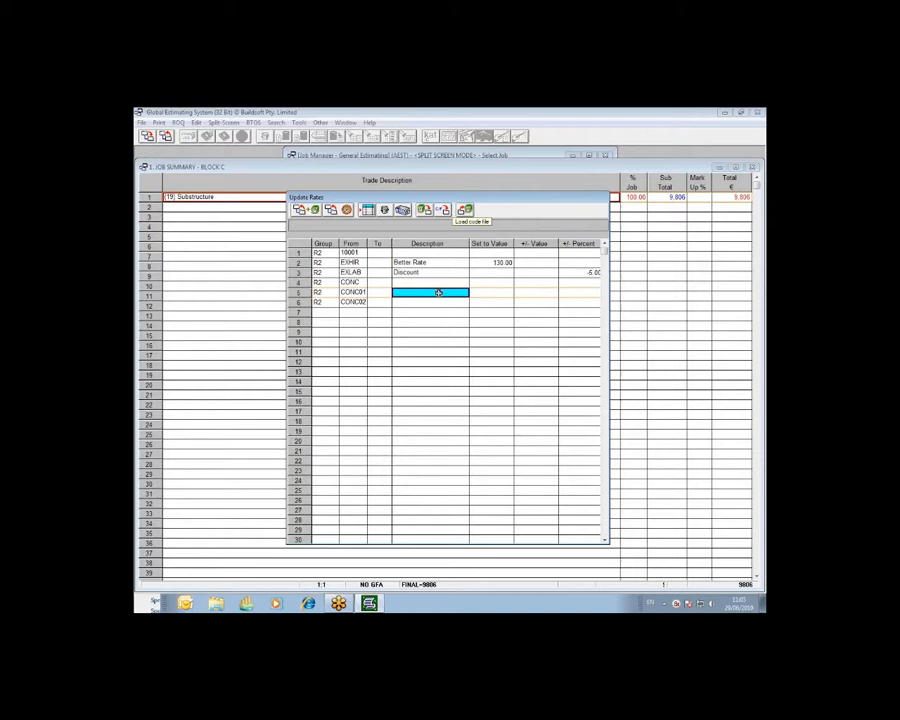
type("Di")
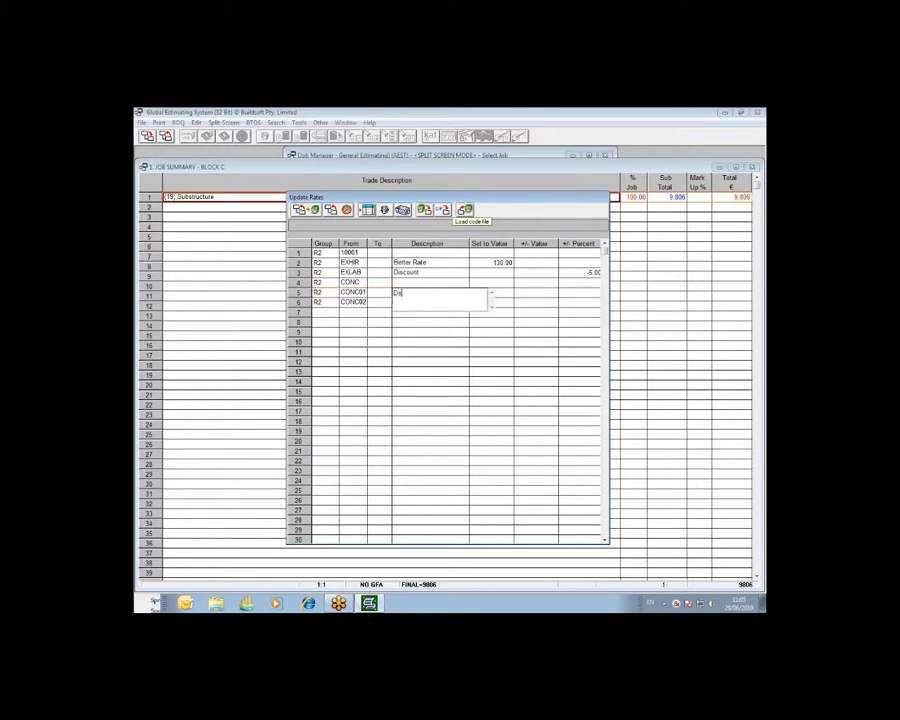
type("scount")
key("Return")
key("Tab")
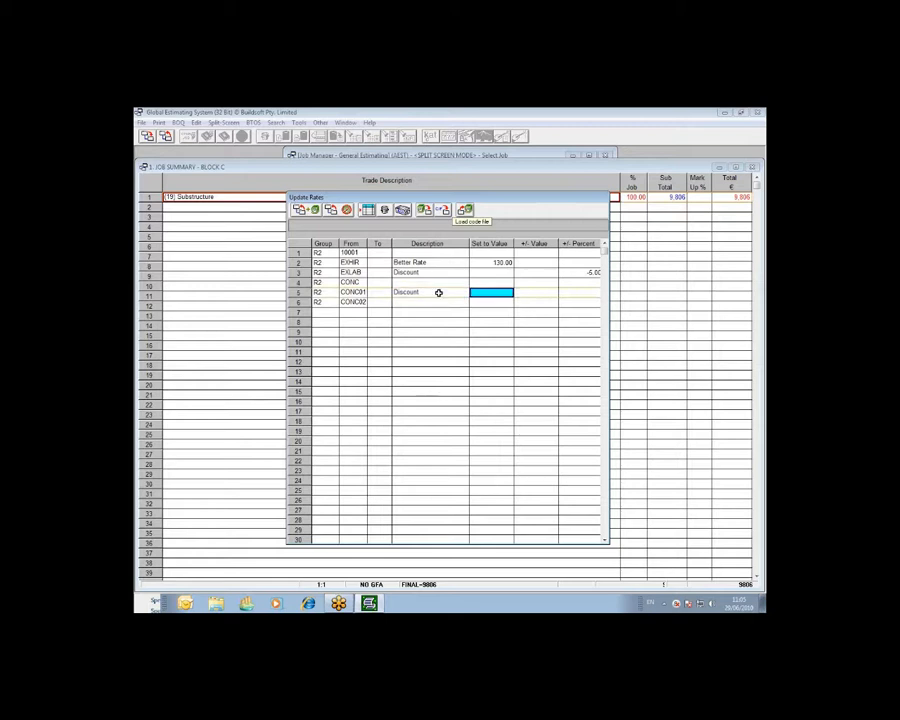
type("39.50")
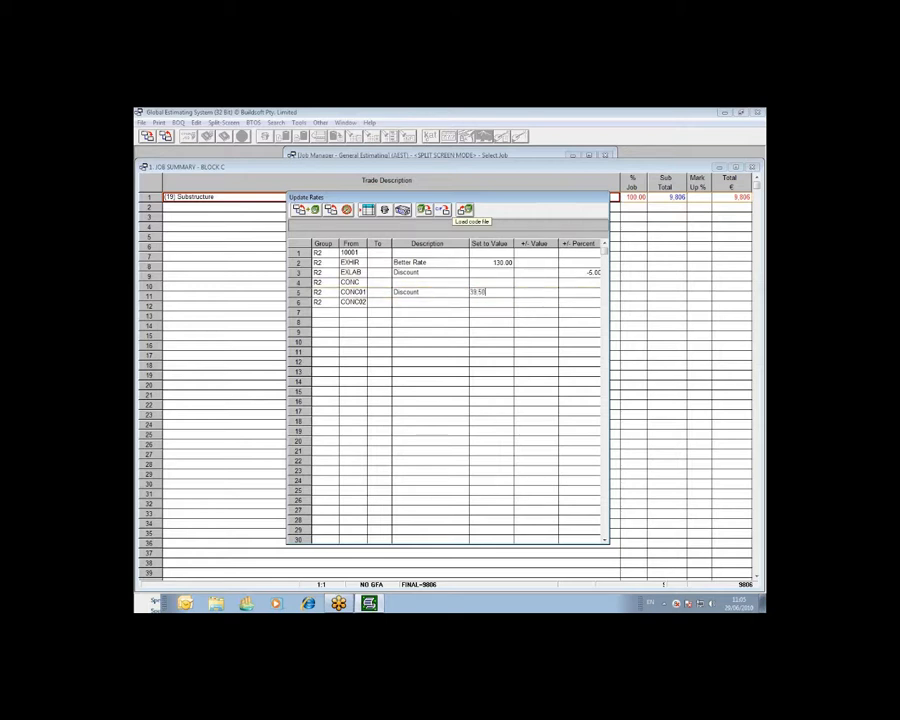
key("Return")
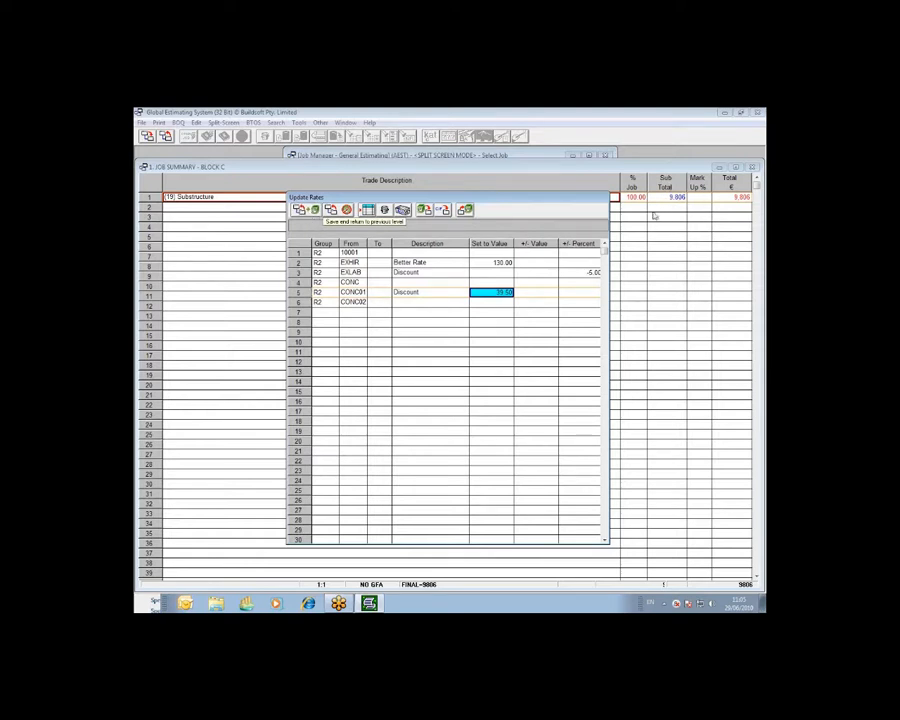
Step: Apply the entered rate updates to the job and check the excavator rates in item 1B's rate breakup
left_click(314, 211)
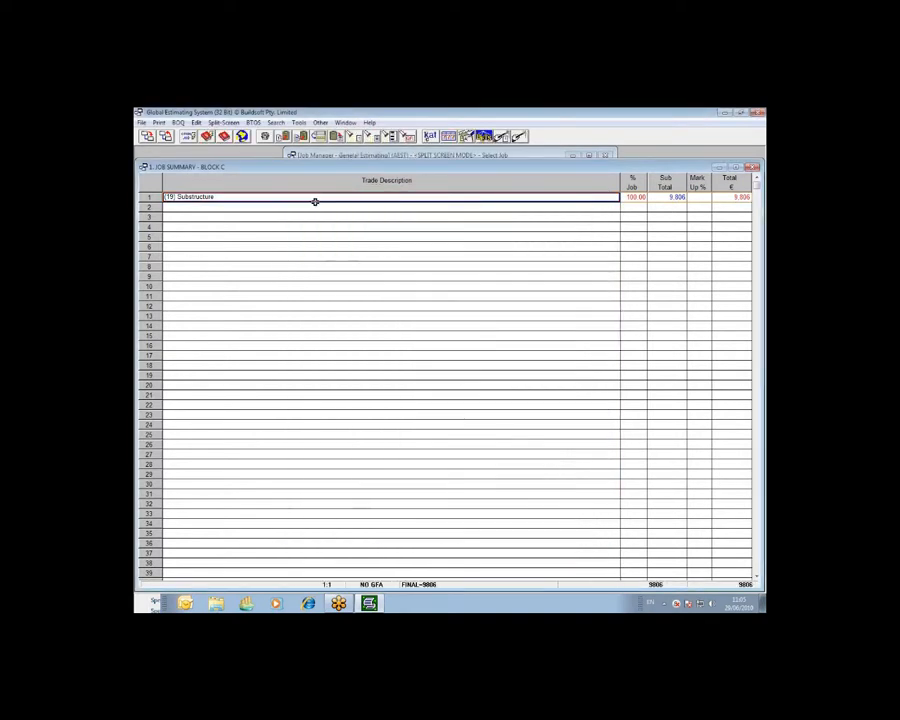
double_click(315, 198)
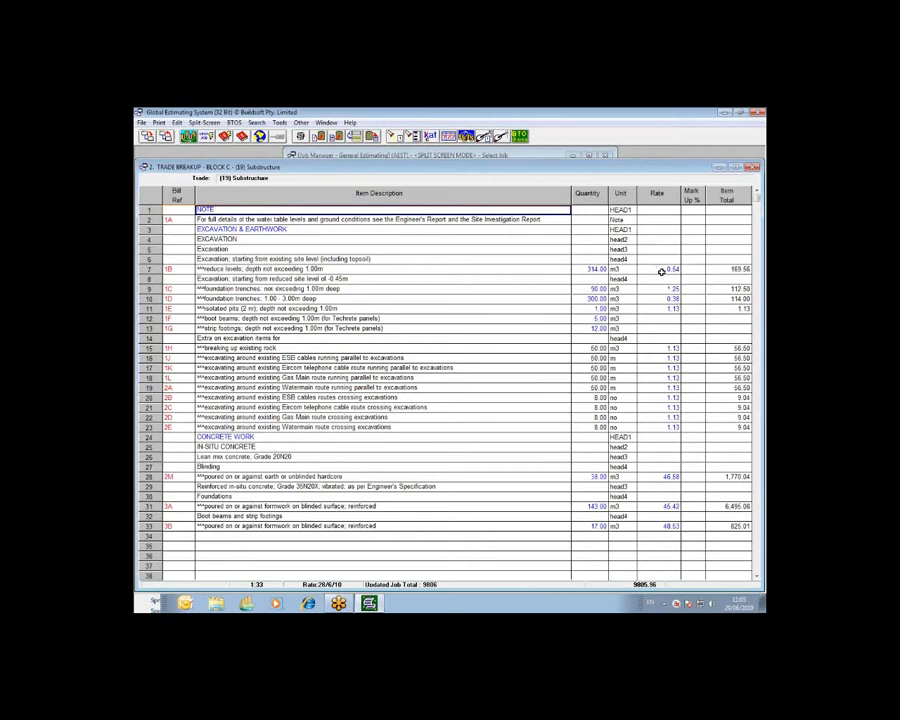
double_click(662, 268)
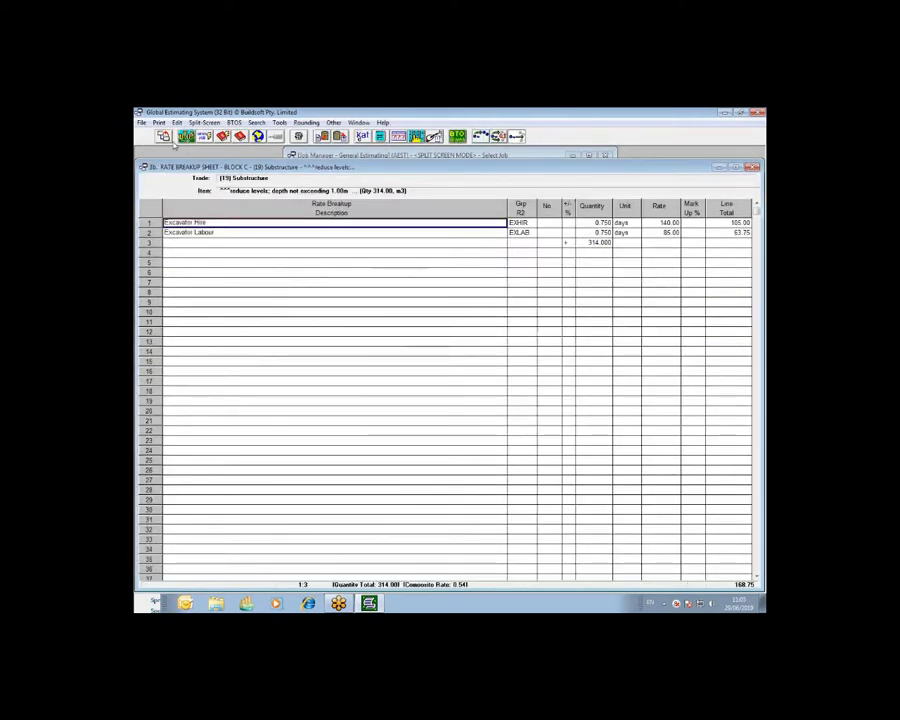
Step: Reopen the advanced rate update table from the job summary, load the previous operations and apply them again
left_click(170, 140)
left_click(170, 140)
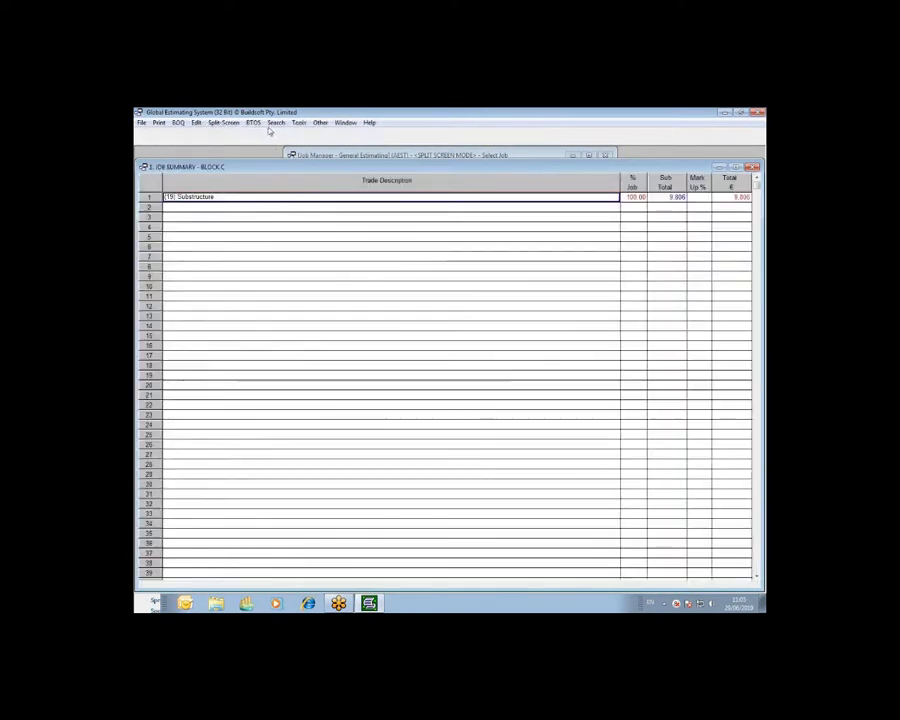
left_click(300, 123)
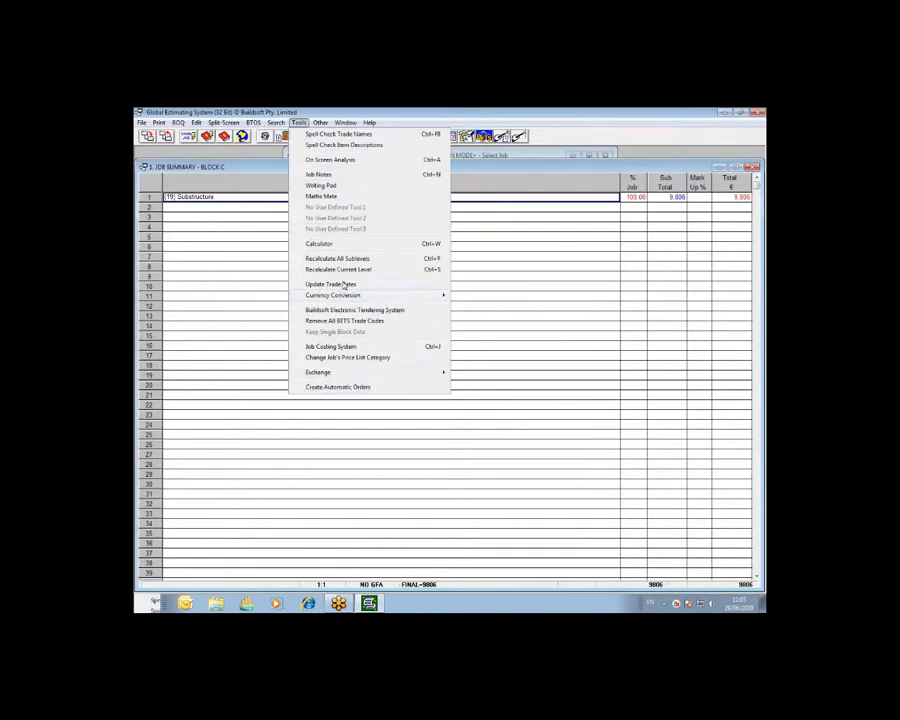
left_click(346, 285)
left_click(488, 405)
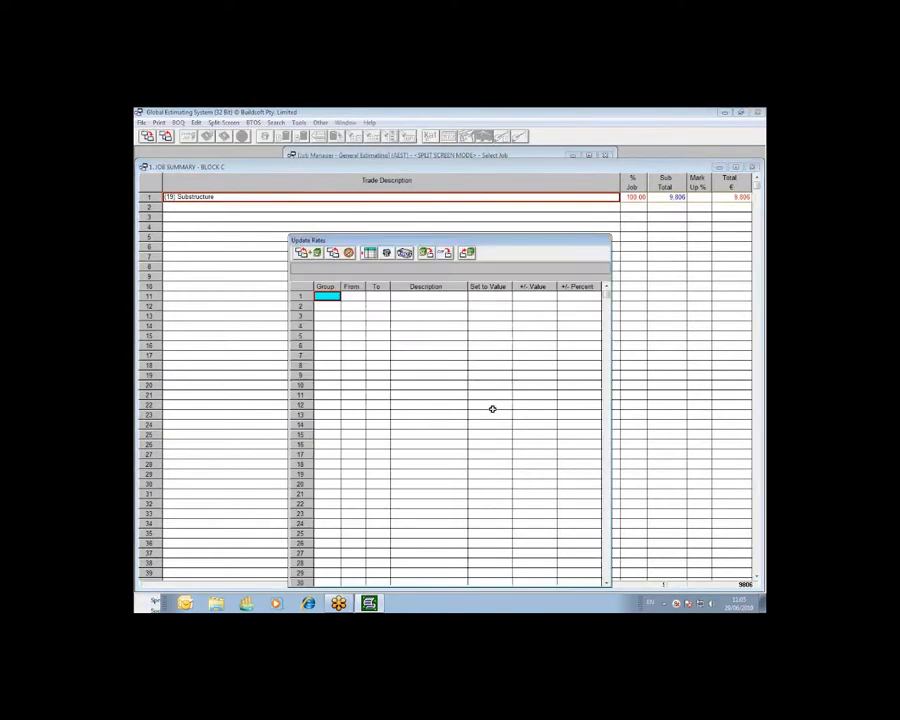
left_click(427, 256)
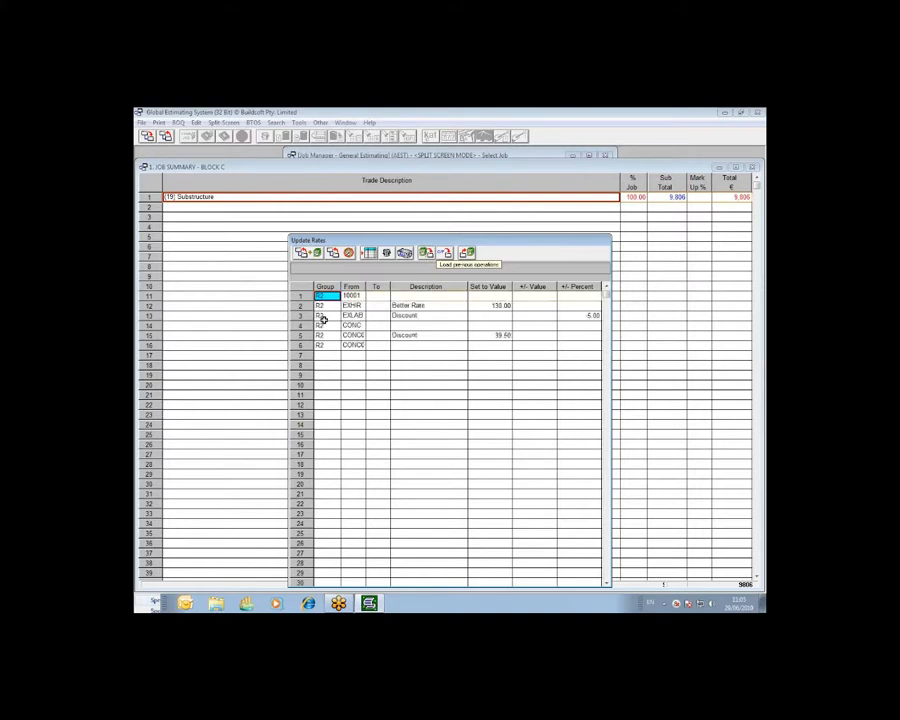
left_click(315, 256)
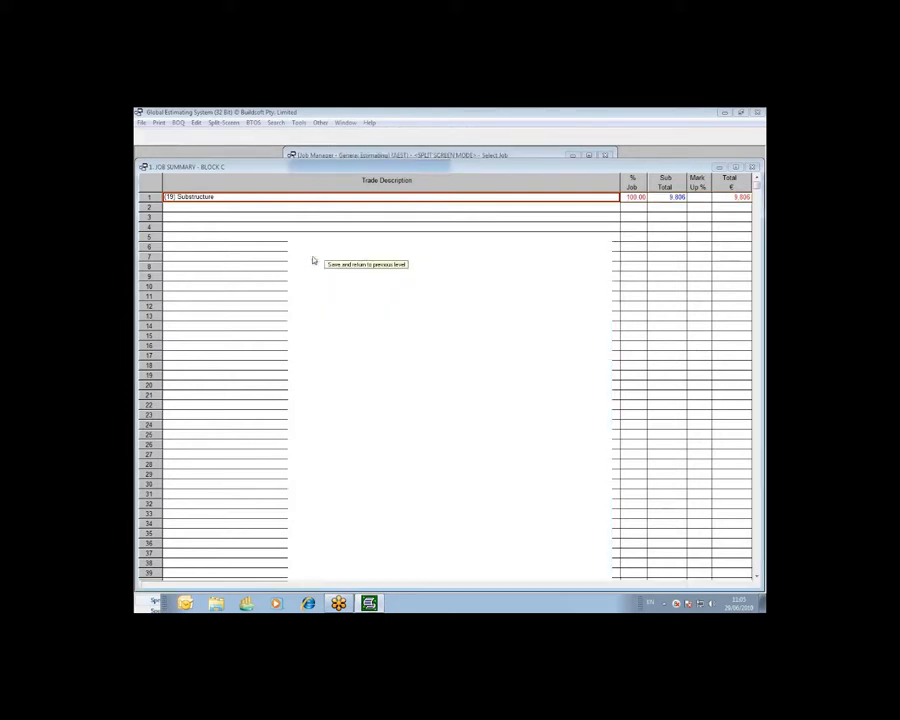
Step: Reassign R2 group codes EXHIR to Excavator Hire and EXLAB to Excavator Labour in item 1B's rate breakup in Substructure
double_click(326, 200)
double_click(670, 267)
double_click(526, 222)
double_click(392, 176)
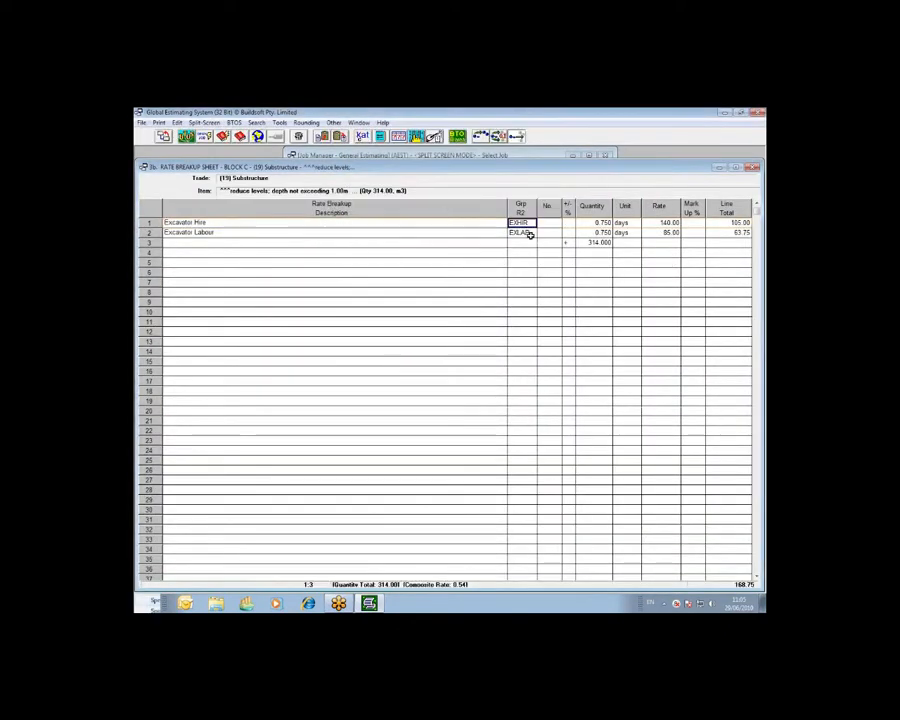
double_click(527, 232)
double_click(392, 186)
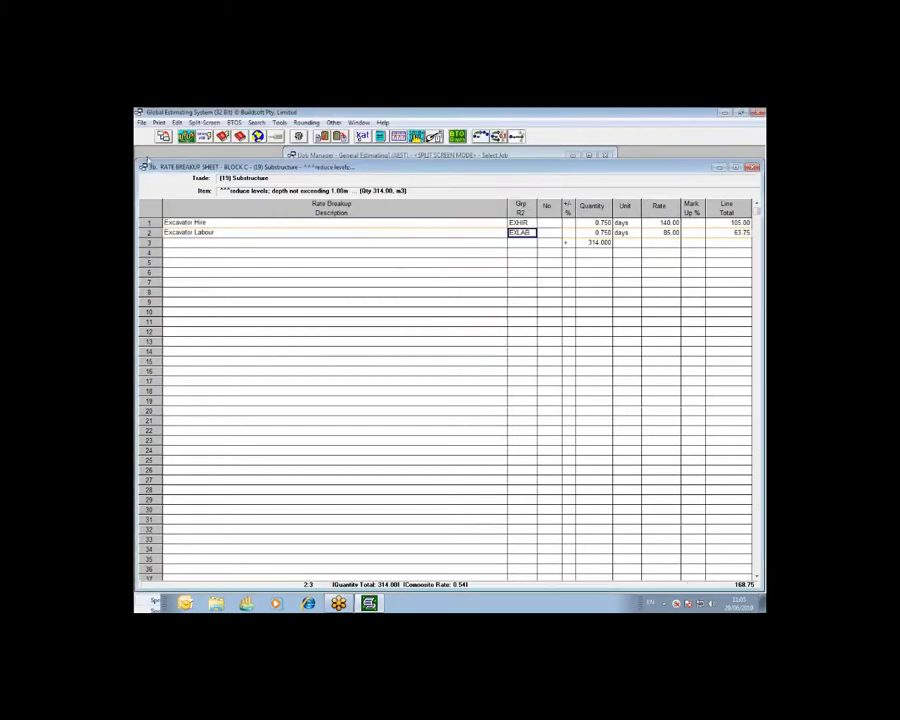
Step: Go back to the job summary, reopen the advanced rate update table and load the R2 code file into it
left_click(160, 145)
left_click(160, 145)
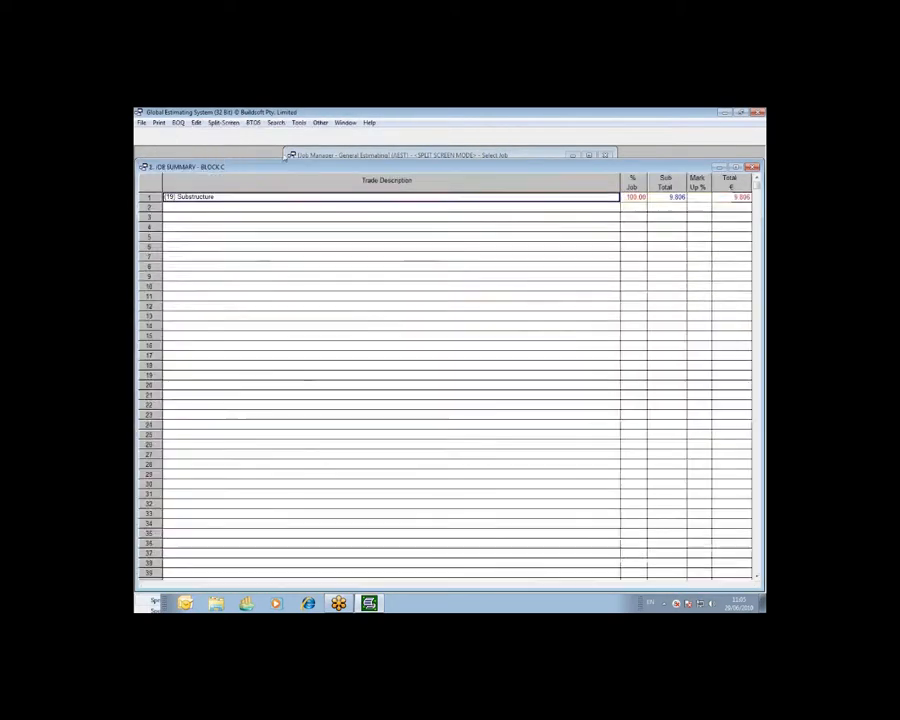
left_click(298, 122)
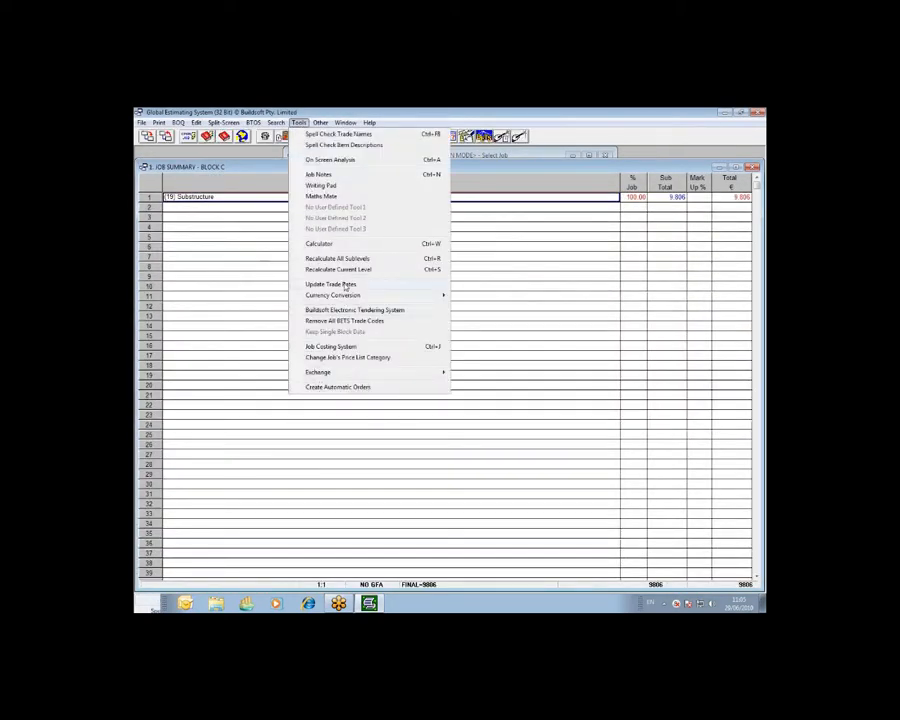
left_click(350, 285)
left_click(488, 405)
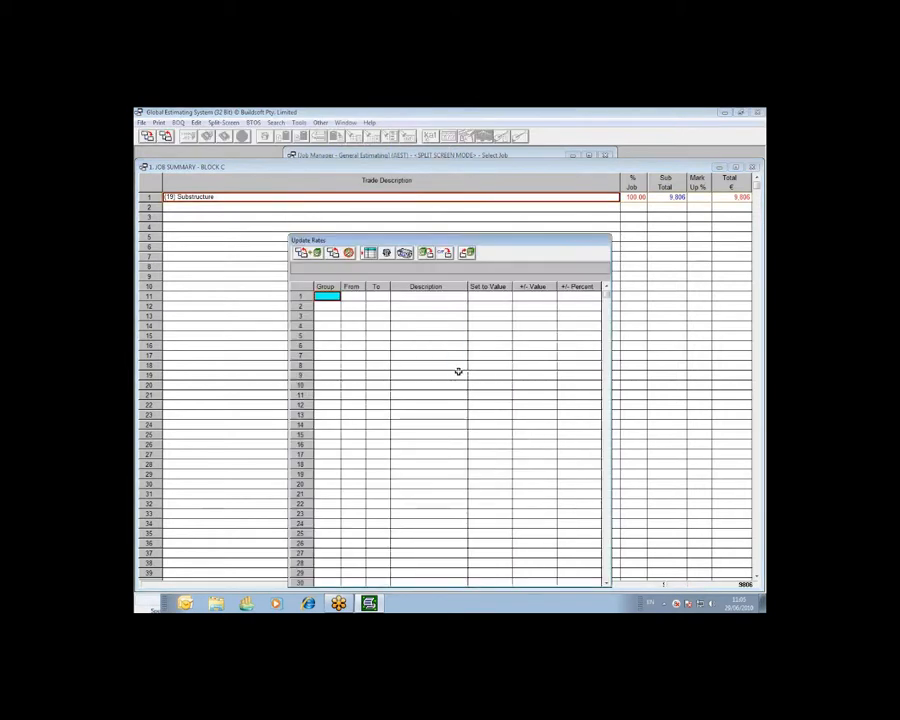
left_click(445, 256)
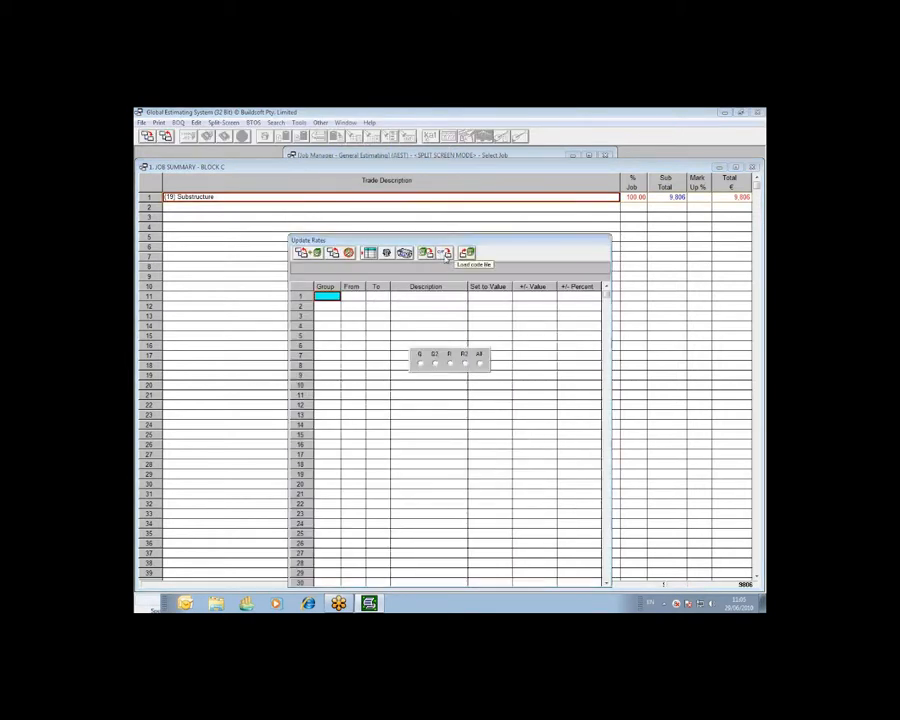
left_click(424, 393)
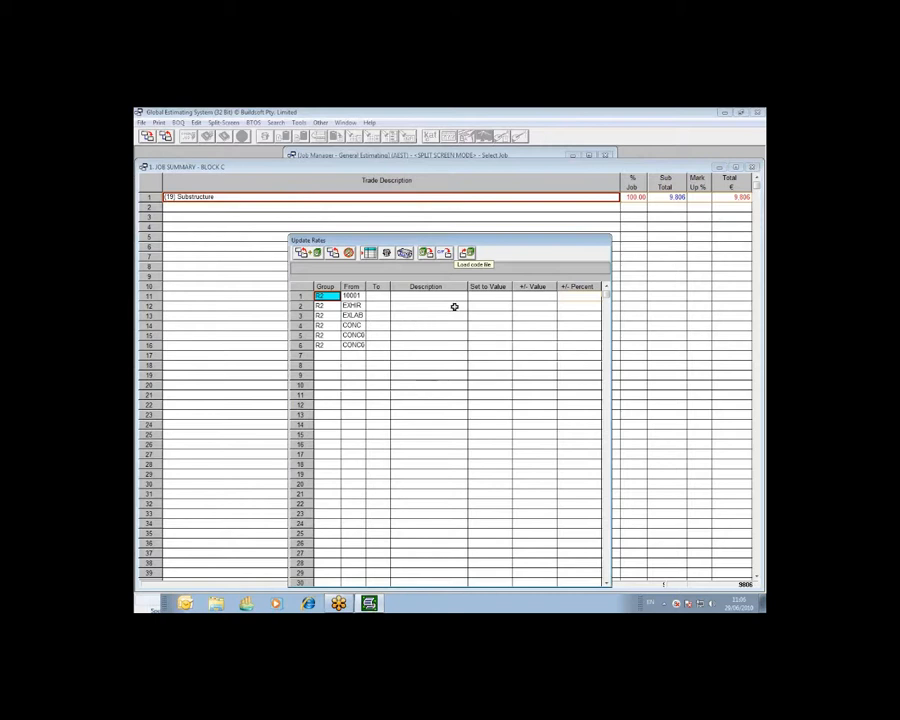
Step: Set the new rate value of code EXHIR to 130 and the percentage change of code EXLAB to -5
left_click(490, 305)
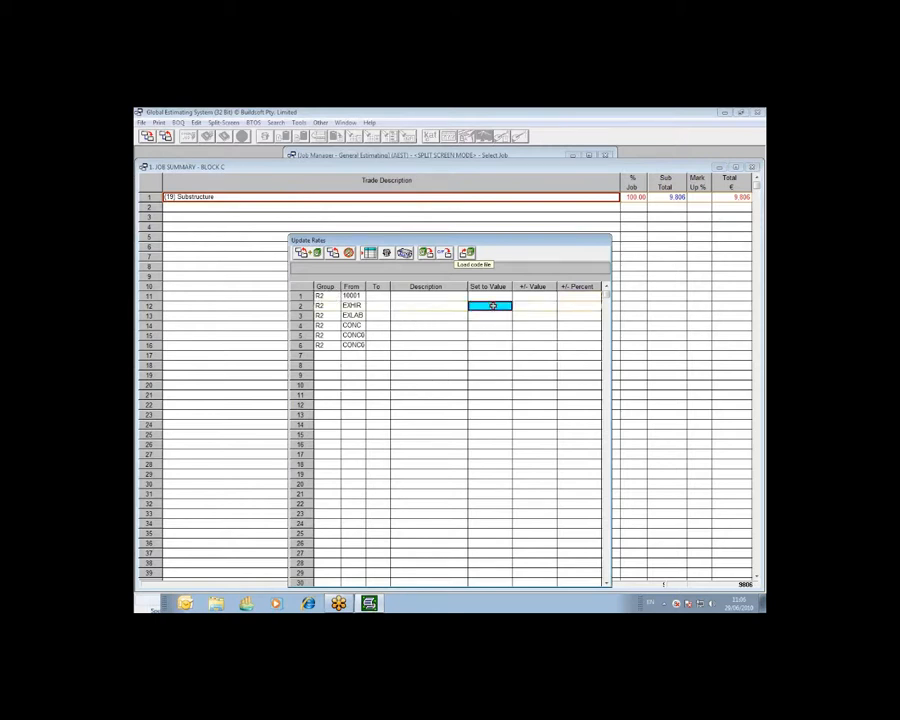
type("1")
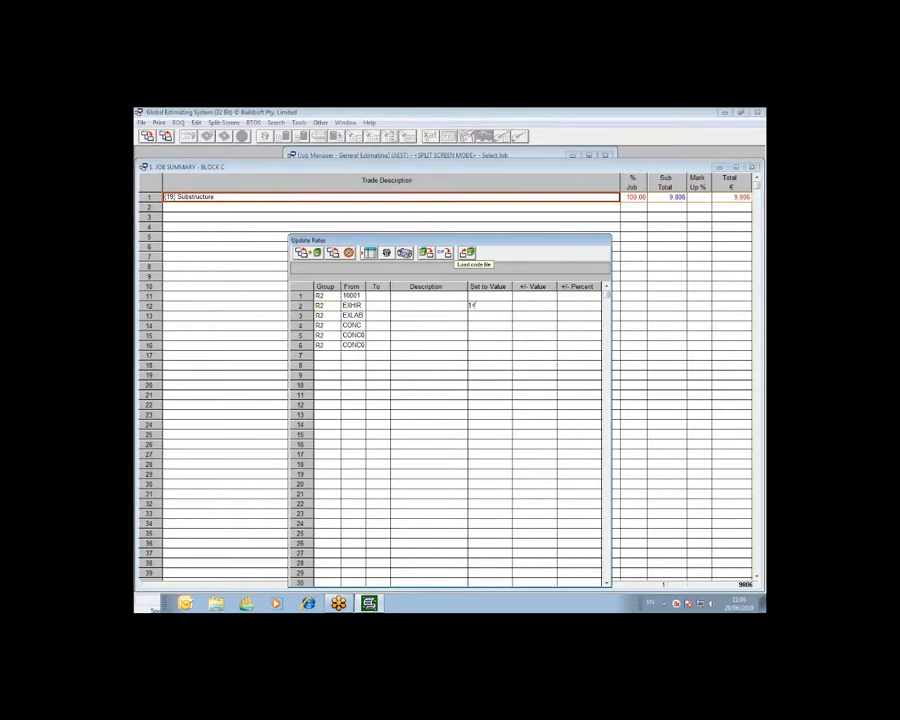
type("30")
key("Return")
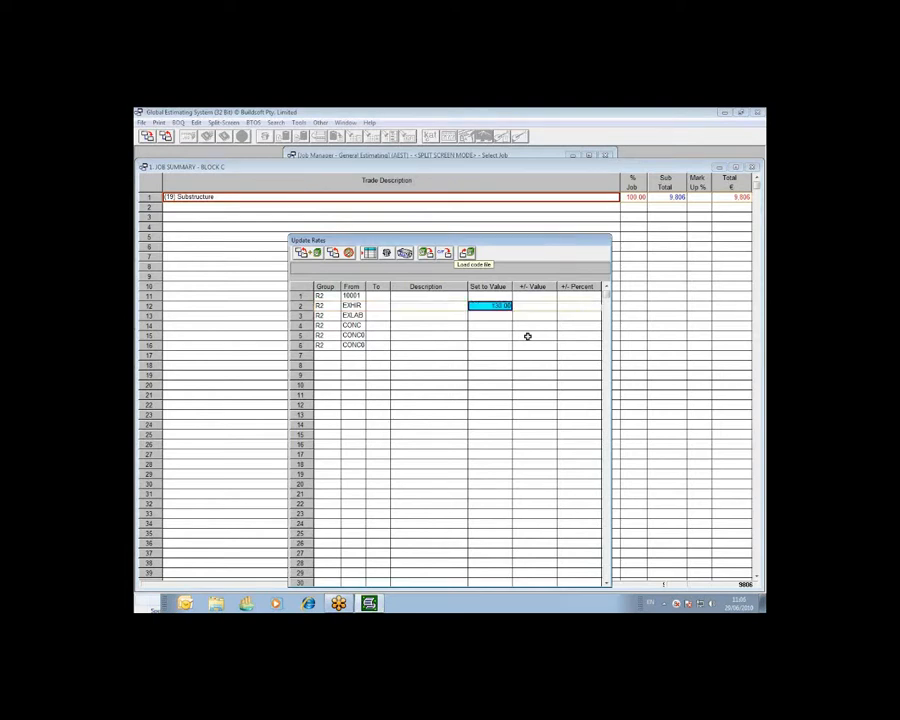
key("Down")
key("Right")
key("Right")
type("-5")
key("Return")
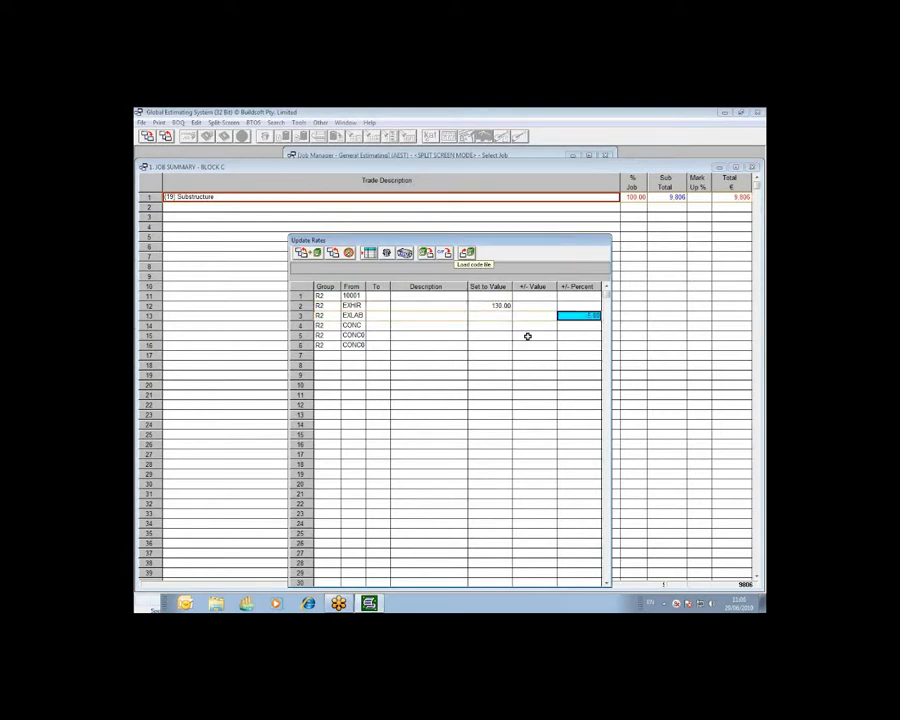
Step: Set the new rate value of code CONC01 in row 5 to 38.50
key("Down")
key("Down")
key("Left")
key("Left")
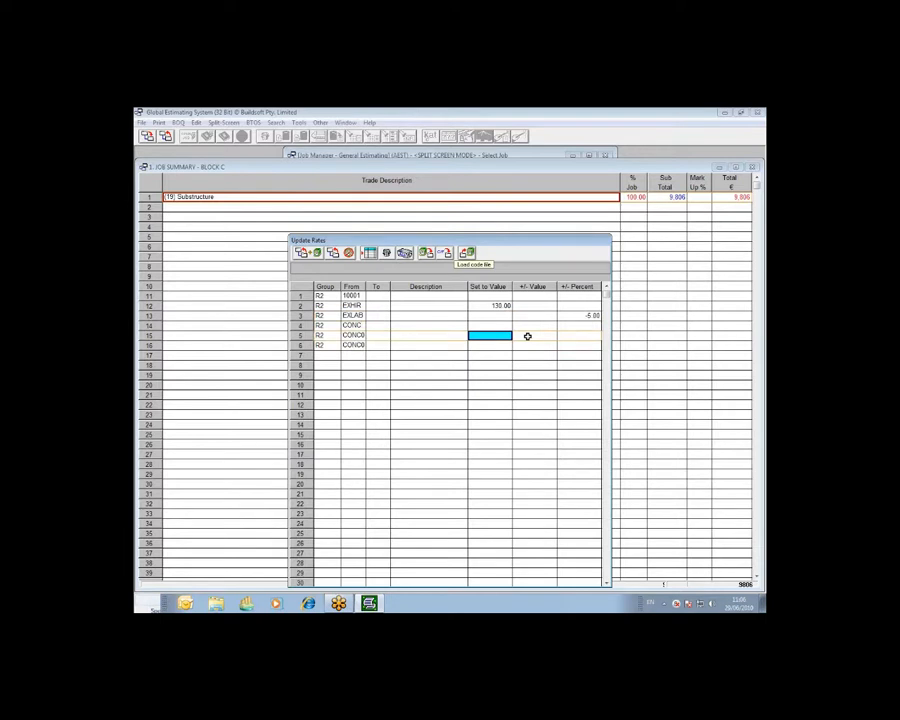
type("38.50")
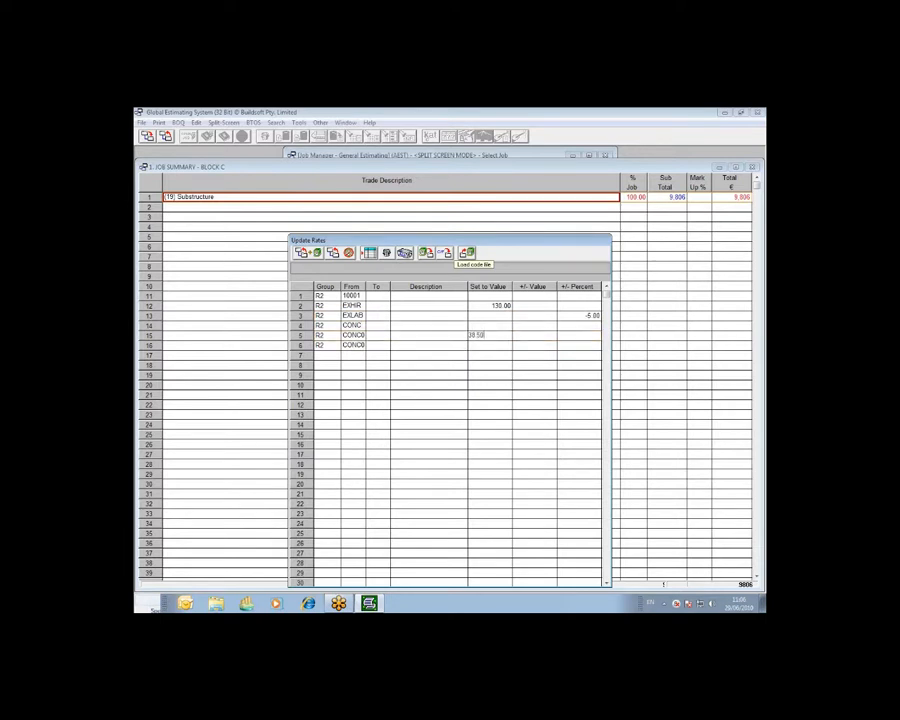
key("Return")
Step: Apply the rate updates to the job and open the Substructure trade to check its item rates
left_click(316, 253)
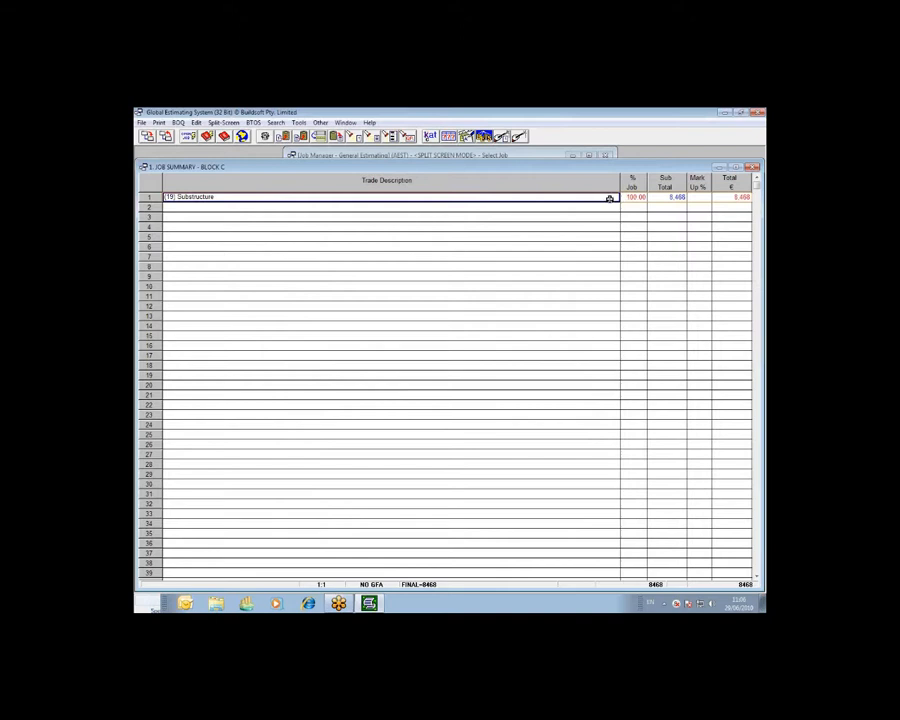
double_click(607, 198)
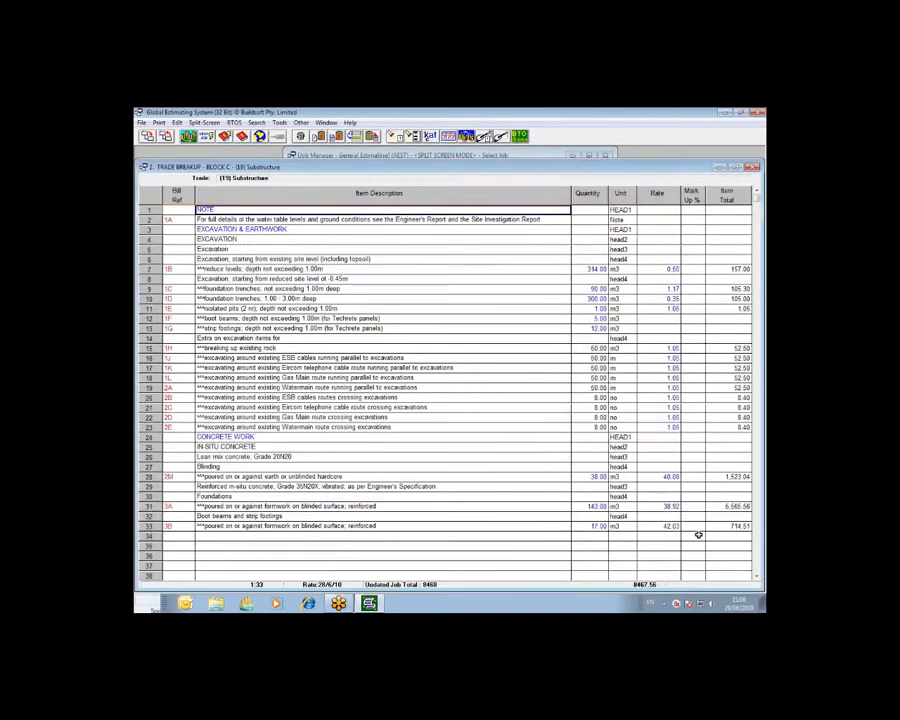
Step: Check the CONC01 line's rate in the rate breakups of the blinding item 2M and the foundations item 3A
double_click(673, 479)
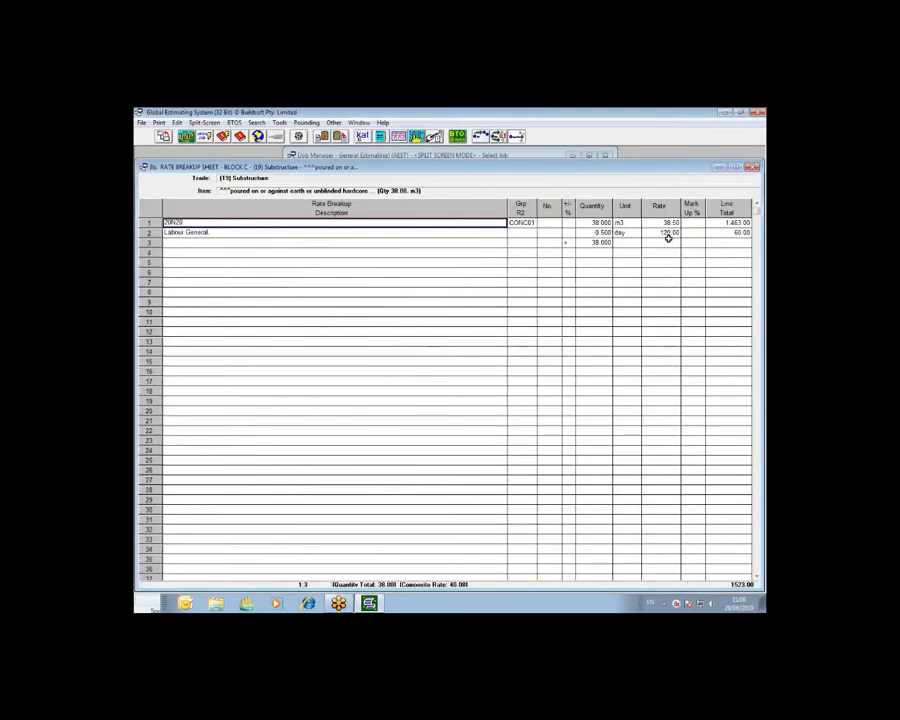
left_click(520, 222)
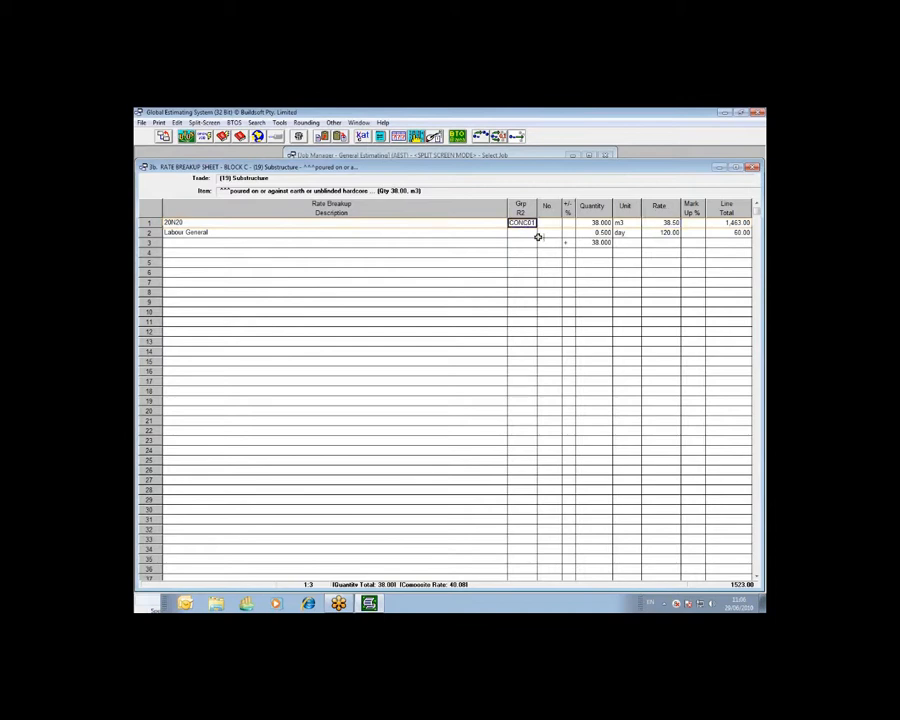
left_click(658, 222)
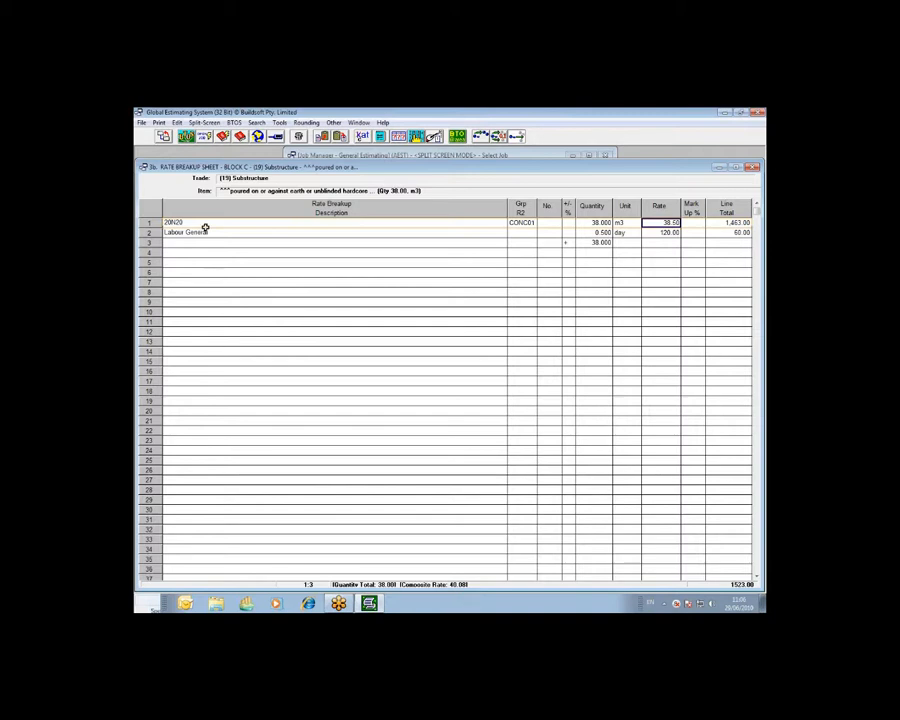
left_click(163, 137)
double_click(668, 506)
left_click(665, 223)
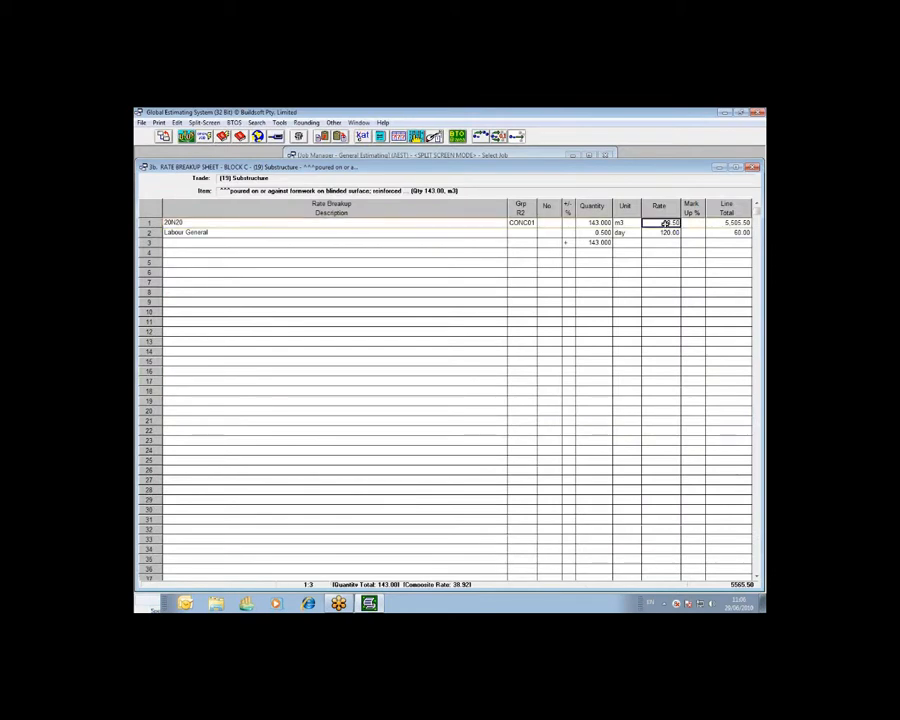
left_click(186, 137)
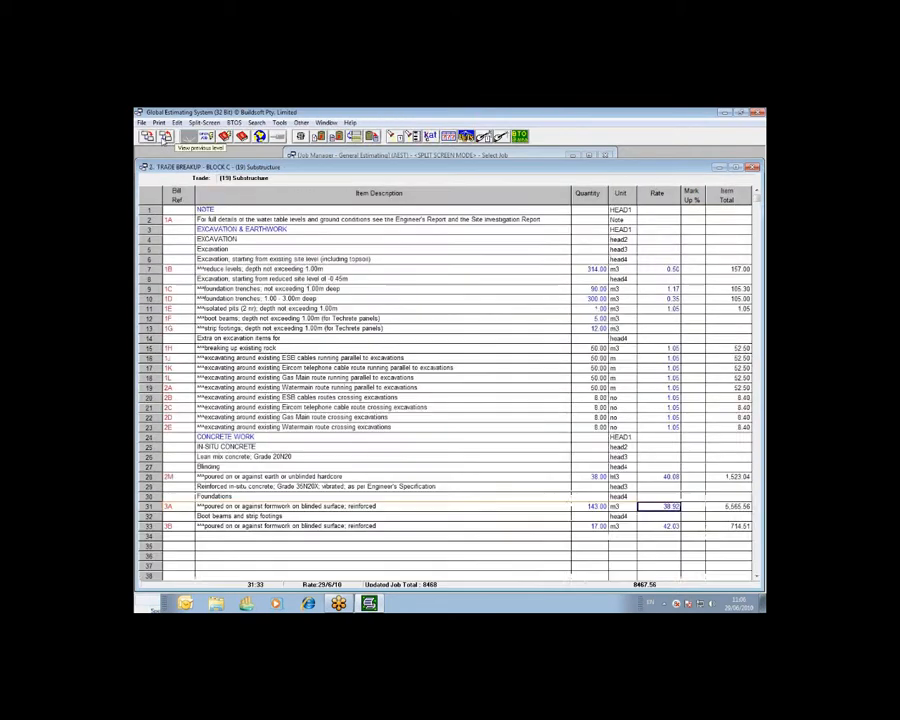
Step: Check the Excavator Hire and Excavator Labour rates in the rate breakup of the reduce levels item 1B
double_click(677, 271)
left_click(666, 223)
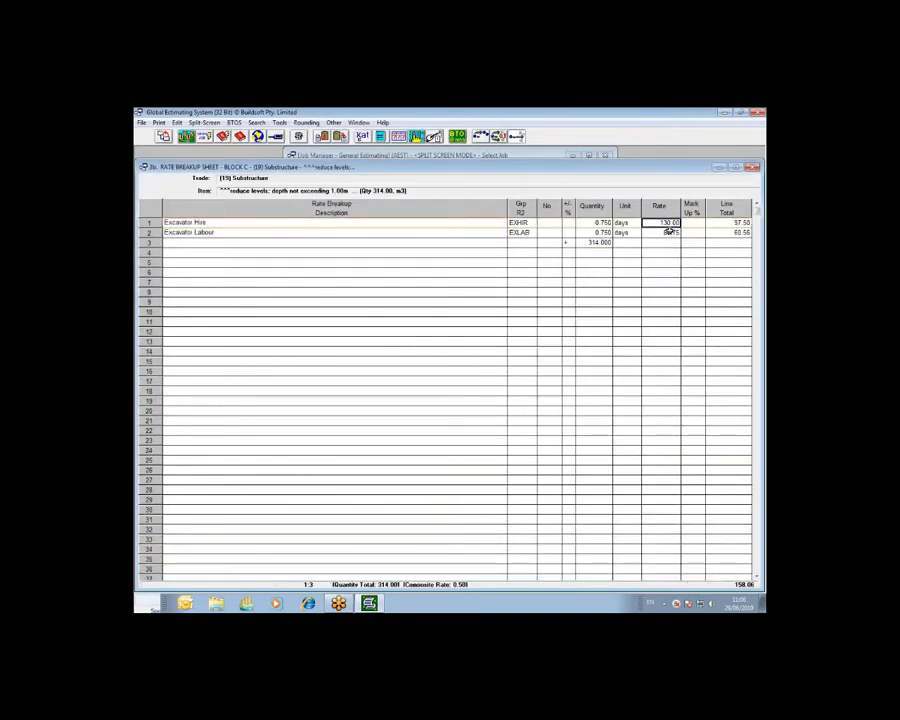
left_click(668, 234)
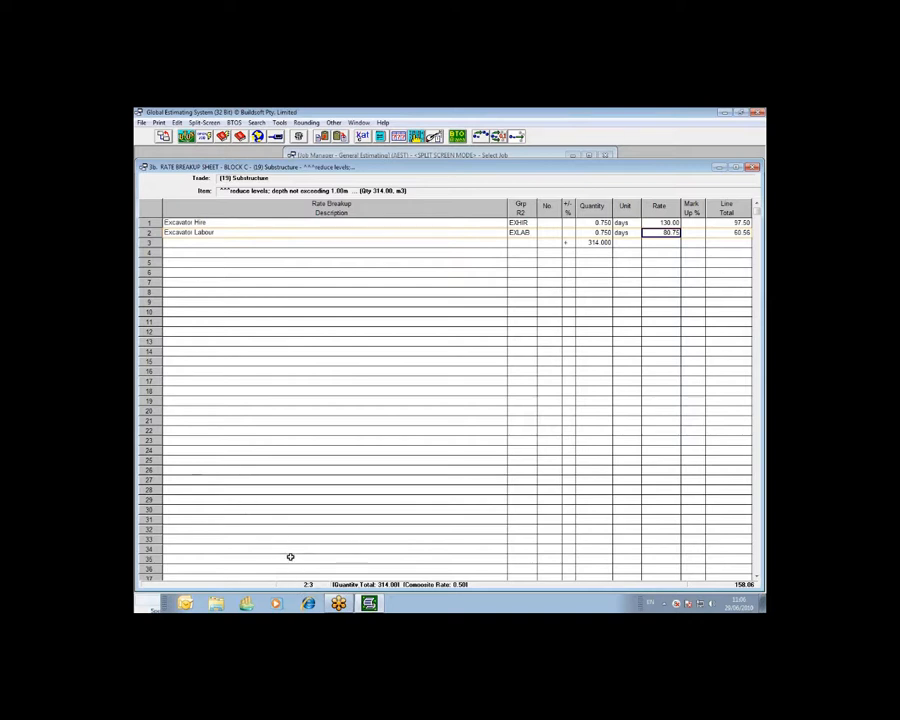
left_click(163, 137)
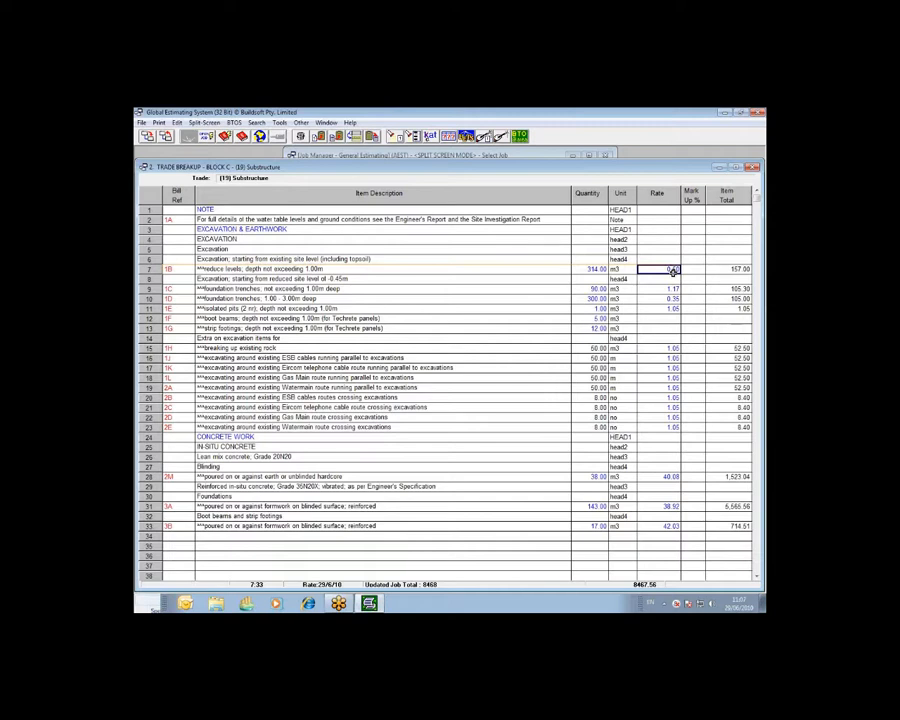
Step: From the job summary, load the previous operations into the advanced rate update table and apply them to the job again
left_click(163, 137)
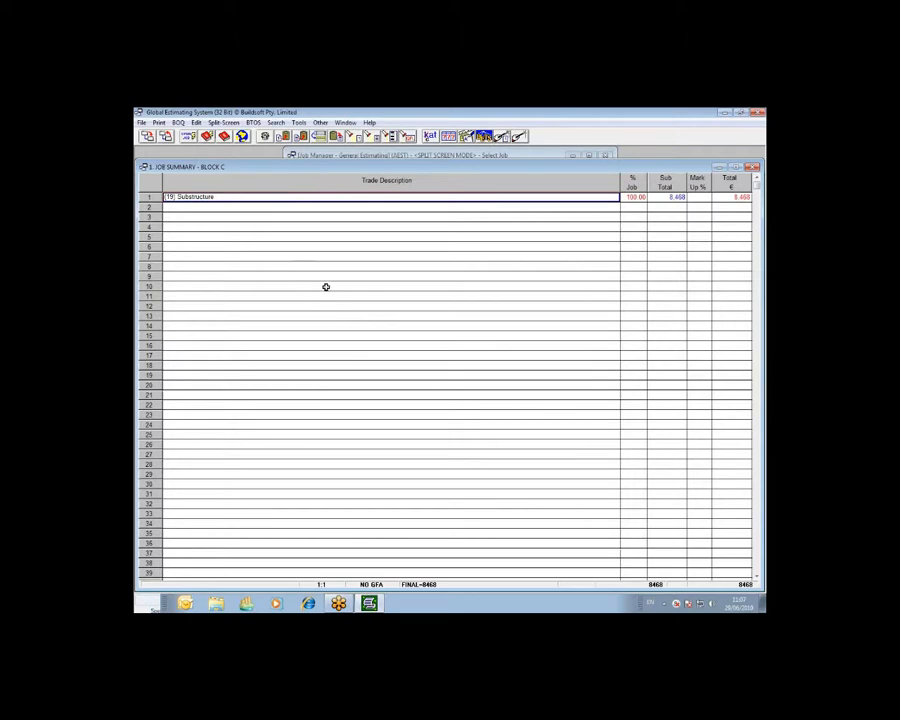
left_click(298, 122)
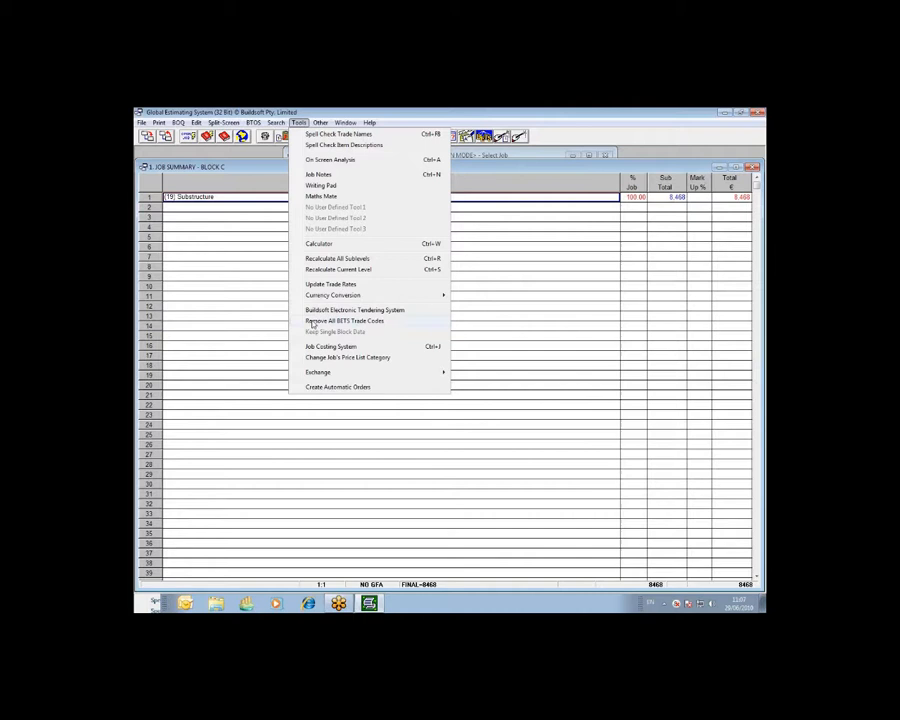
left_click(324, 286)
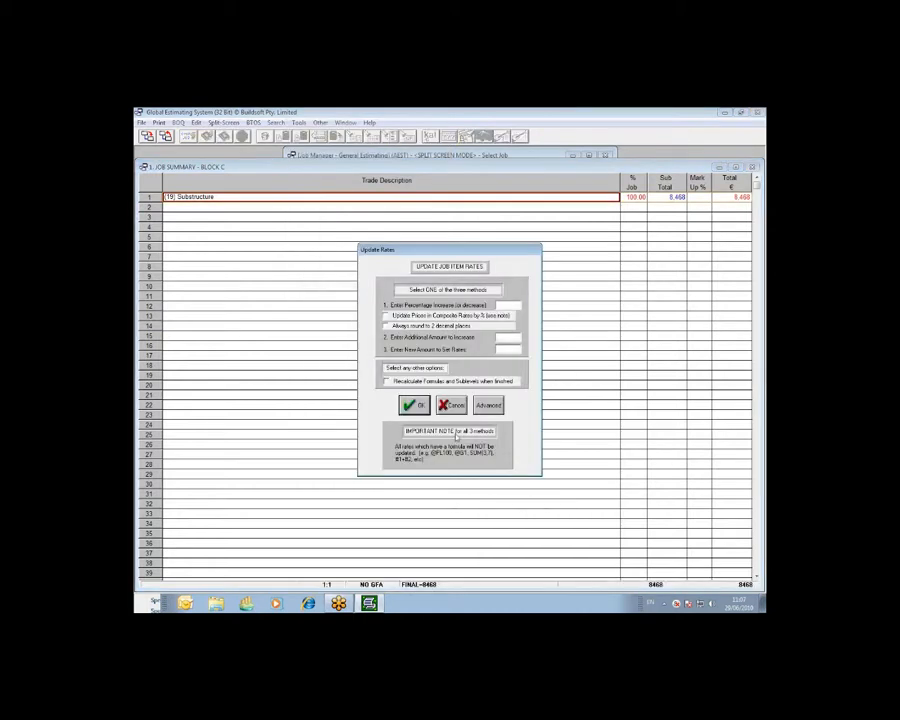
left_click(488, 404)
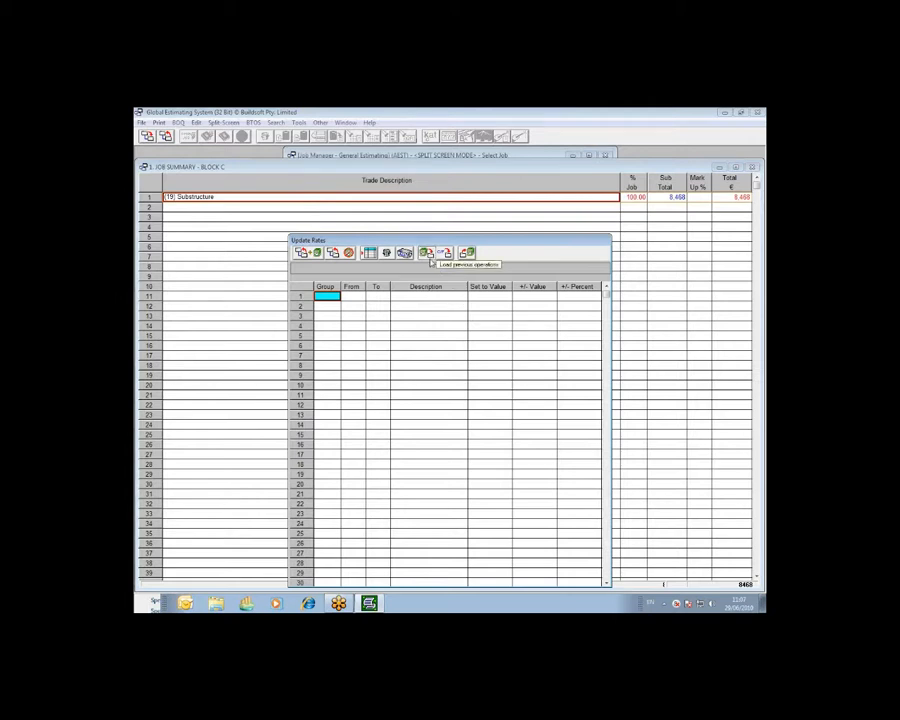
left_click(431, 260)
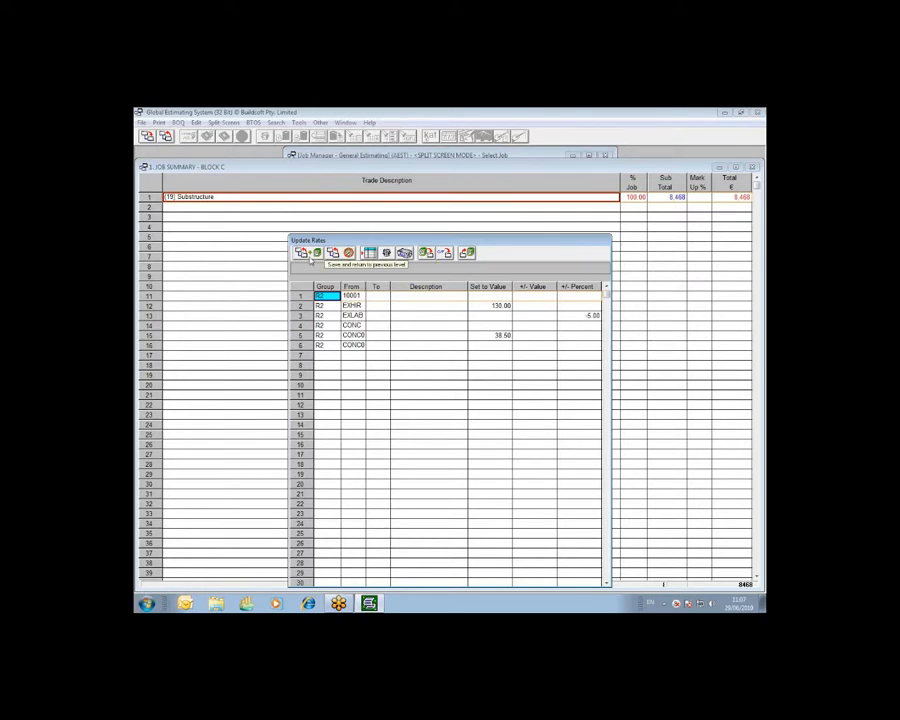
left_click(312, 255)
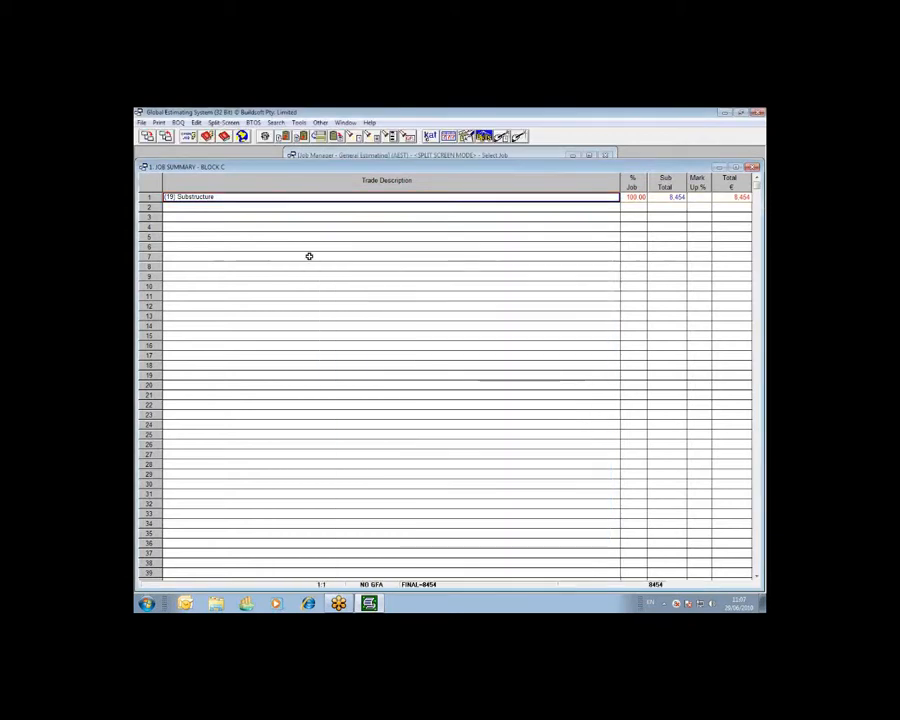
Step: Compare the job totals of BLOCK C PRE CHANGE and BLOCK C in the job list, and reopen BLOCK C
left_click(166, 136)
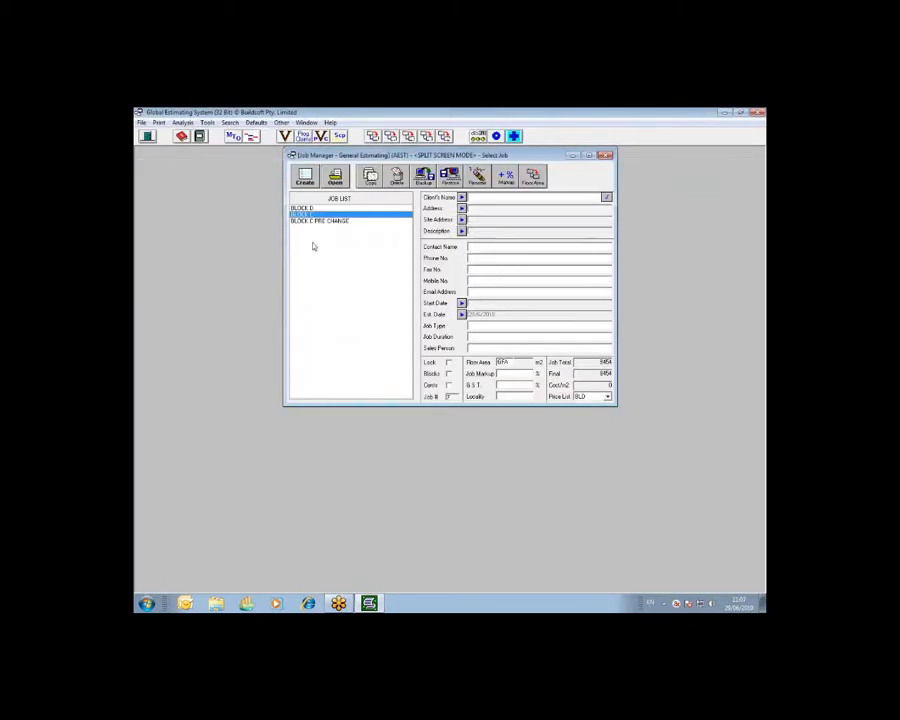
left_click(303, 222)
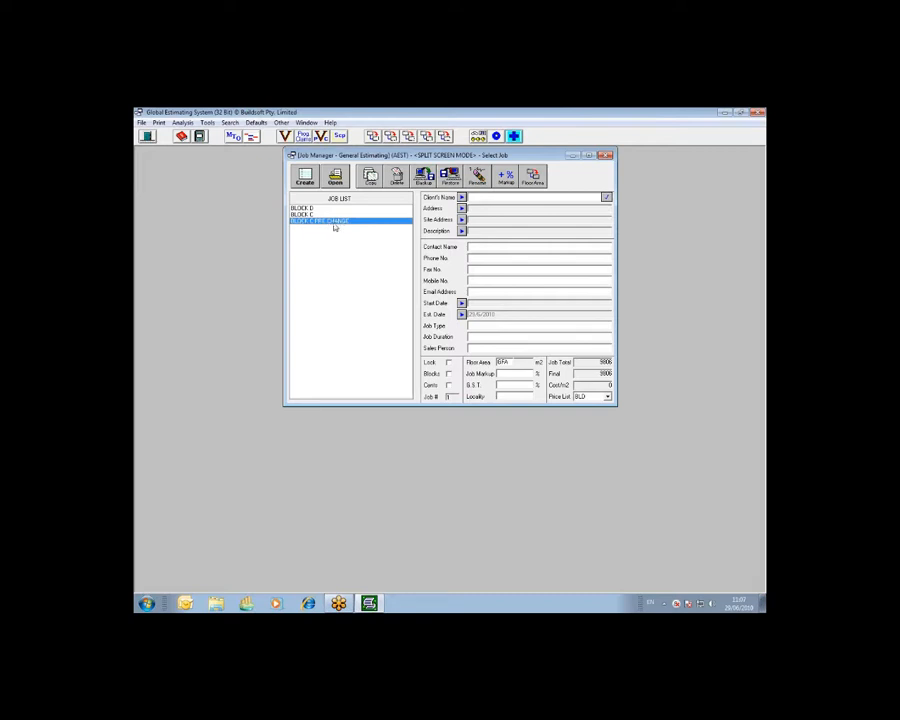
key("Up")
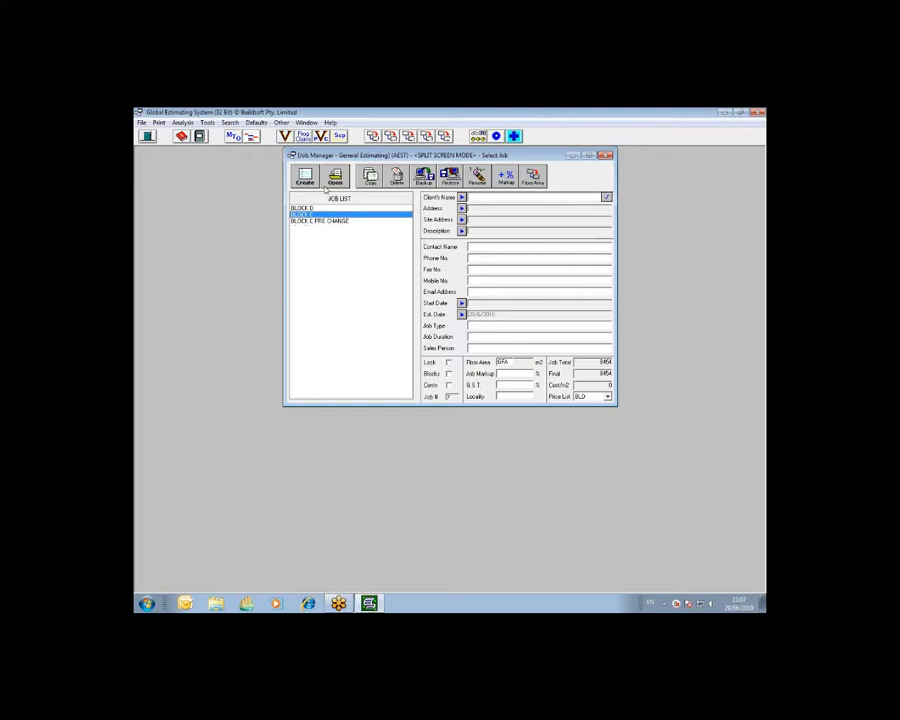
left_click(336, 182)
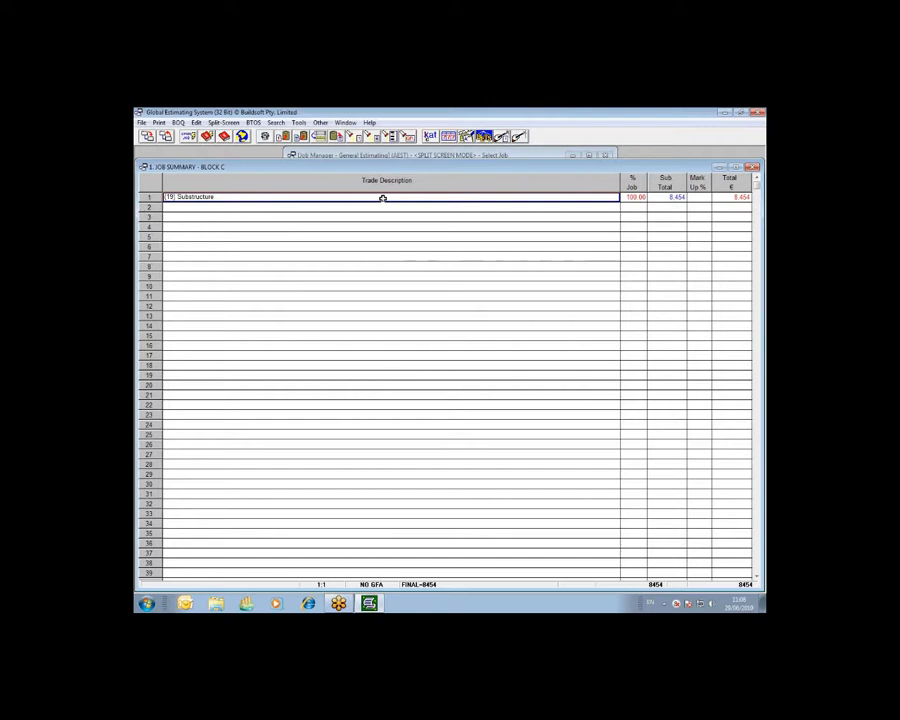
left_click(298, 122)
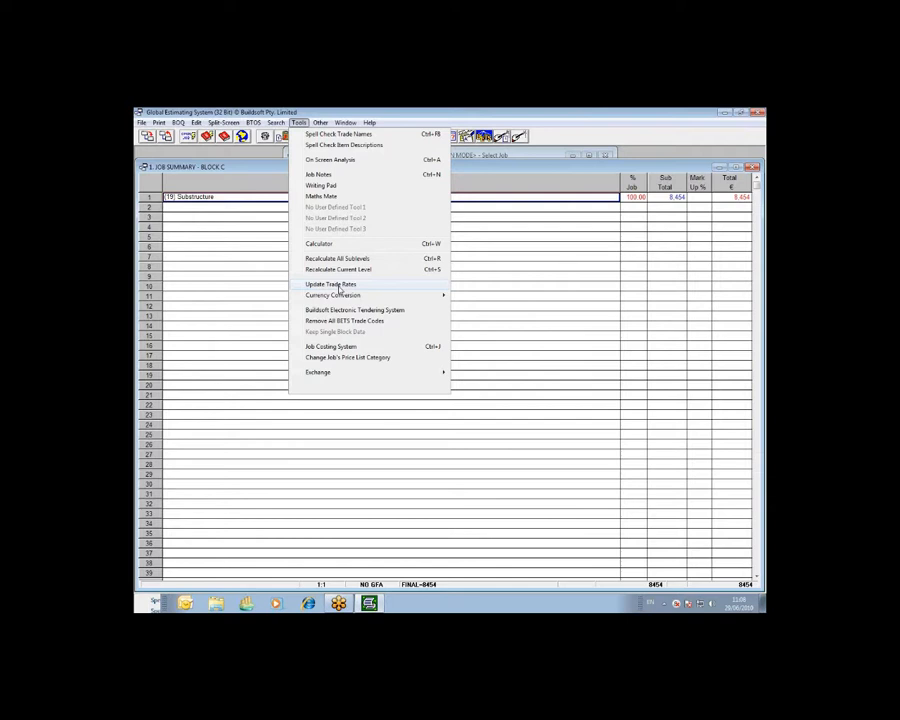
left_click(438, 113)
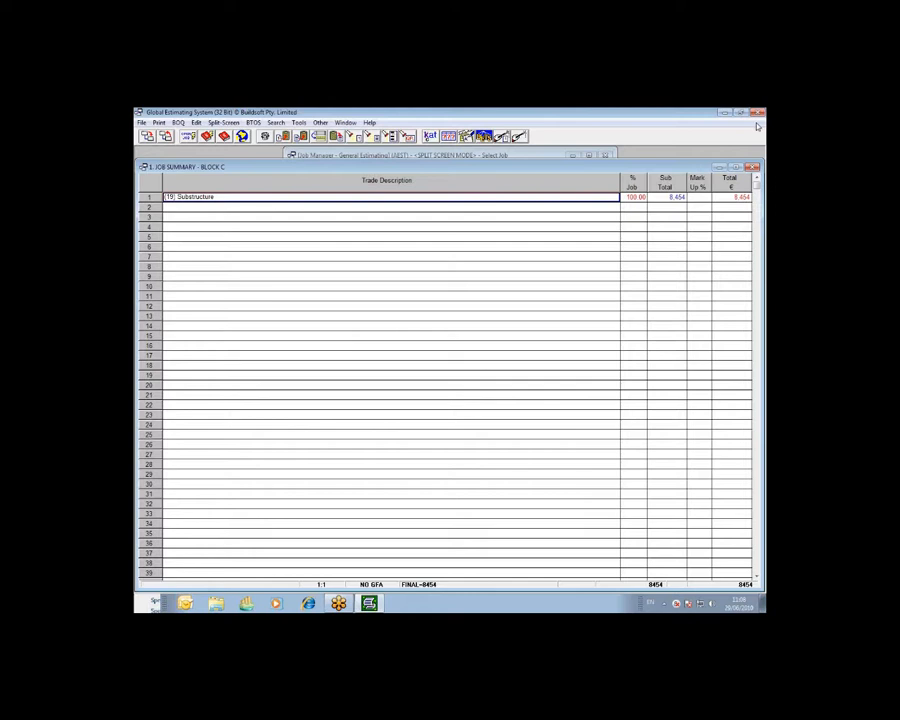
left_click(757, 125)
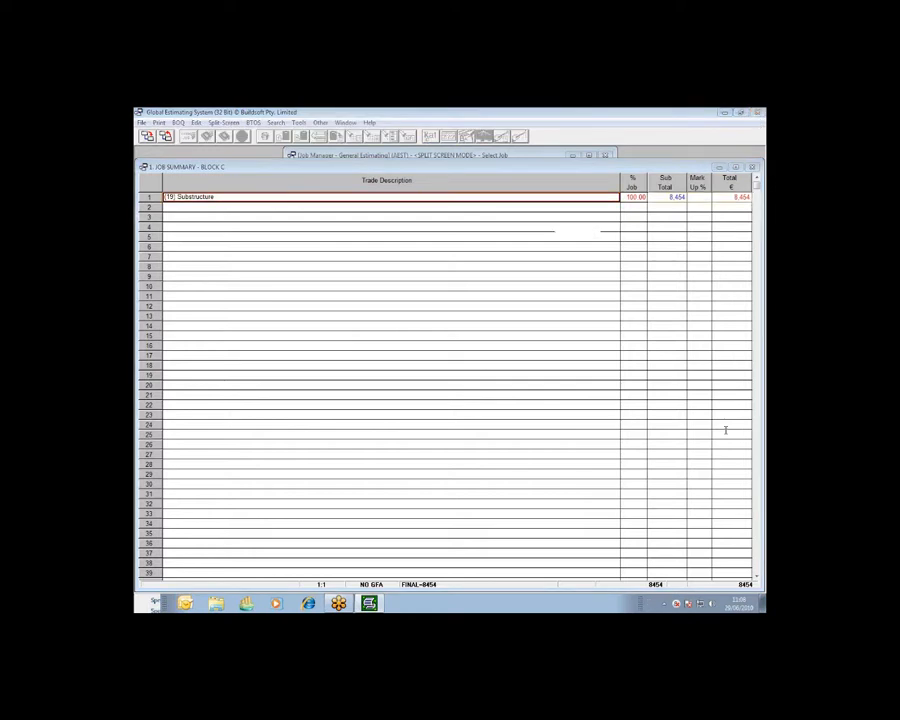